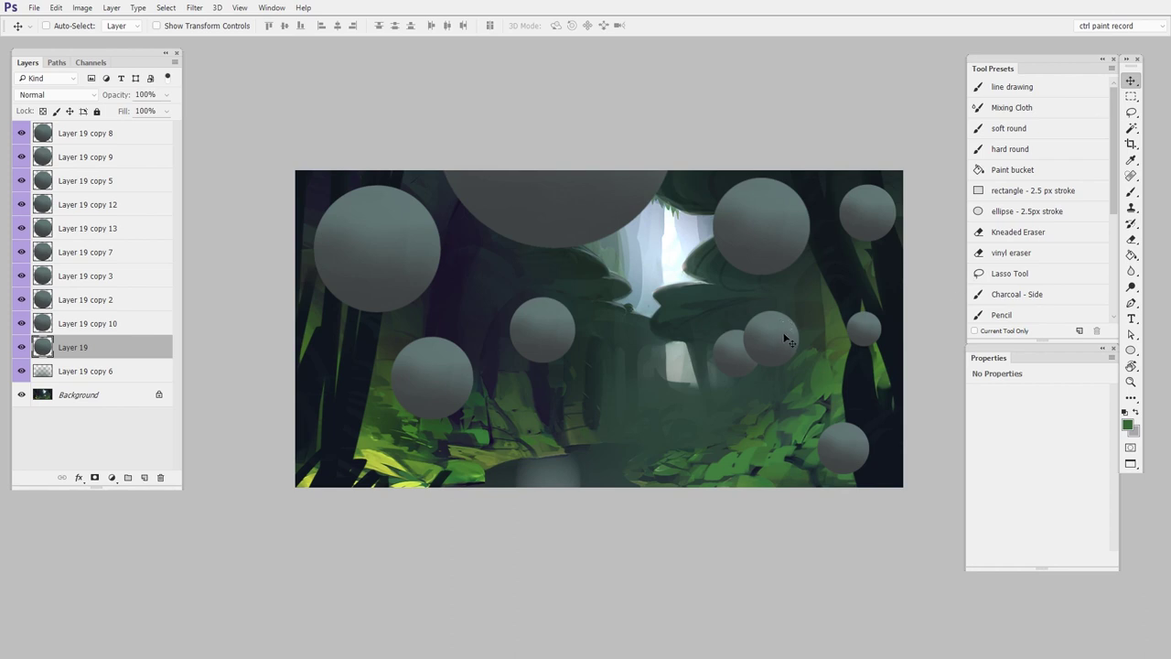
- Move the larger sphere of the overlapping mid-right pair slightly up and right, and view the spheres with the Background layer temporarily hidden
mouse_move(784, 337)
left_mouse_down()
mouse_move(777, 350)
mouse_move(796, 331)
left_mouse_up()
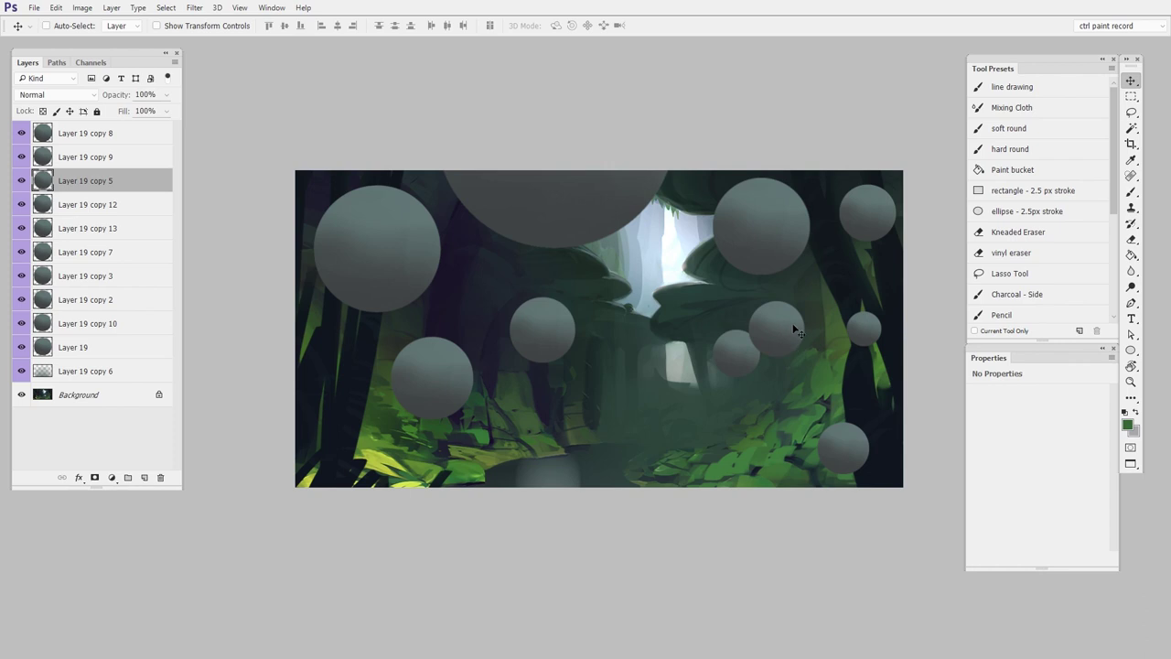
left_click(115, 397)
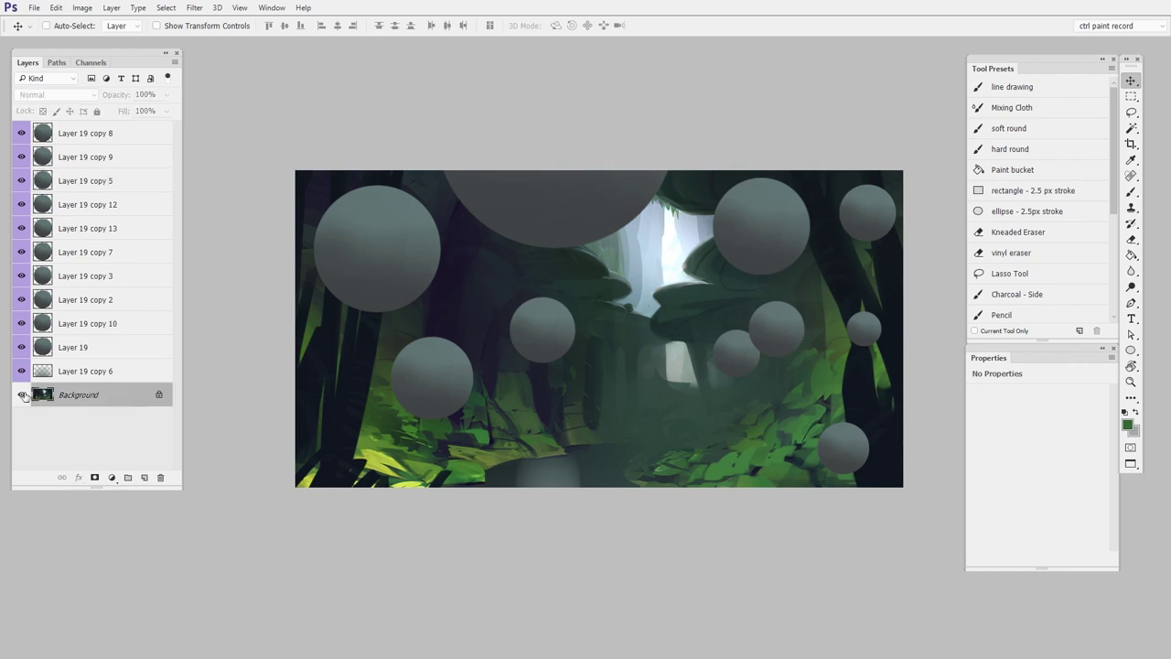
left_click(22, 395)
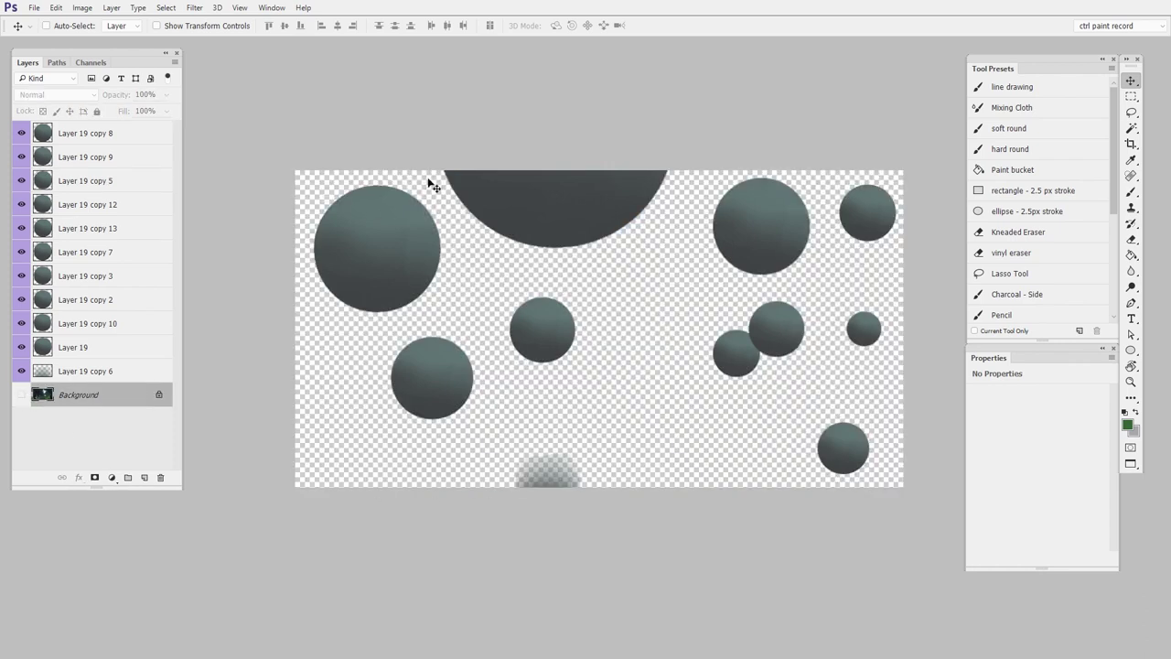
left_click(25, 398)
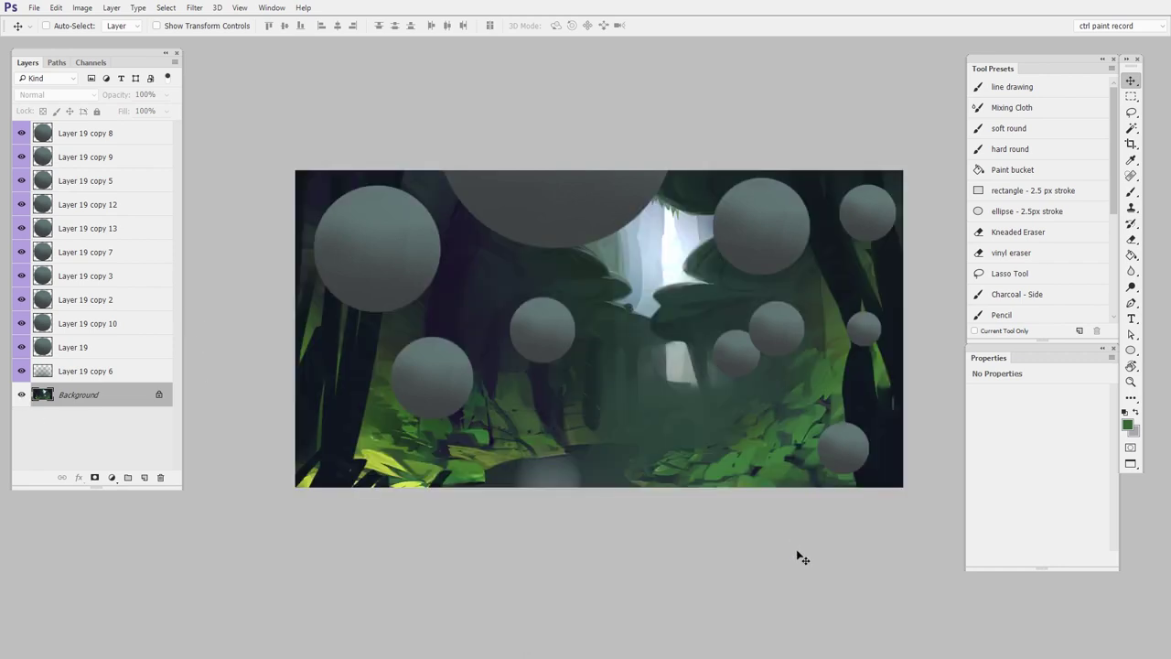
- Duplicate the larger mid-right sphere up toward the tree on the right side of the painting, and shift the original slightly left
left_click(846, 402, "ctrl")
left_click(777, 310, "ctrl")
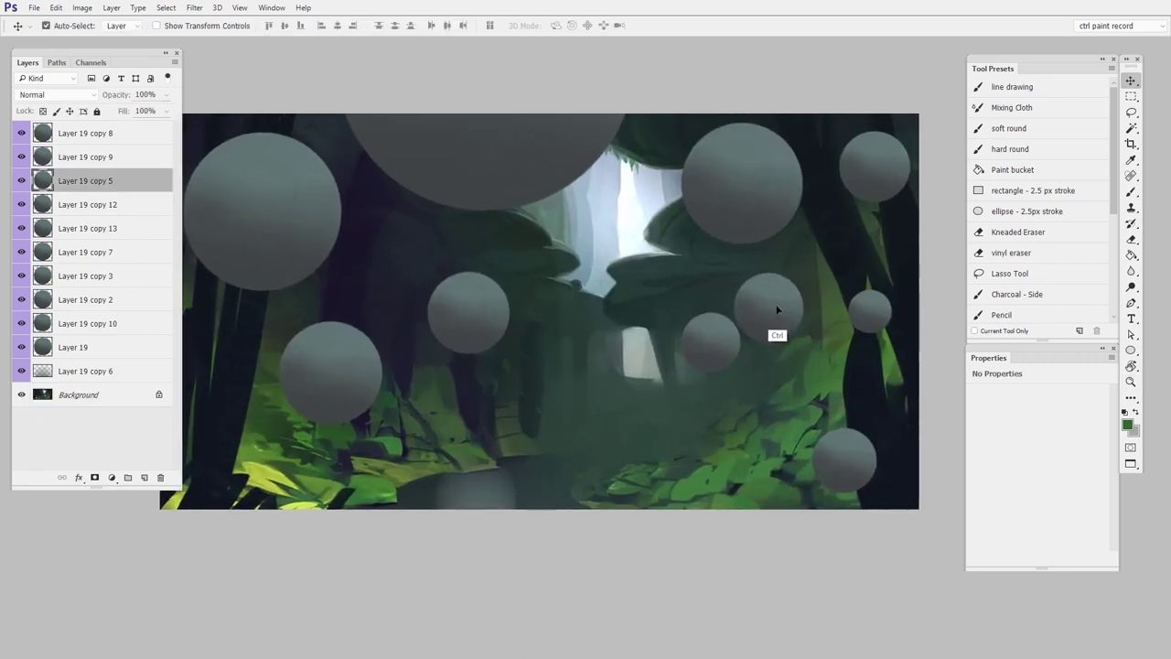
left_click_drag(777, 310, 840, 247)
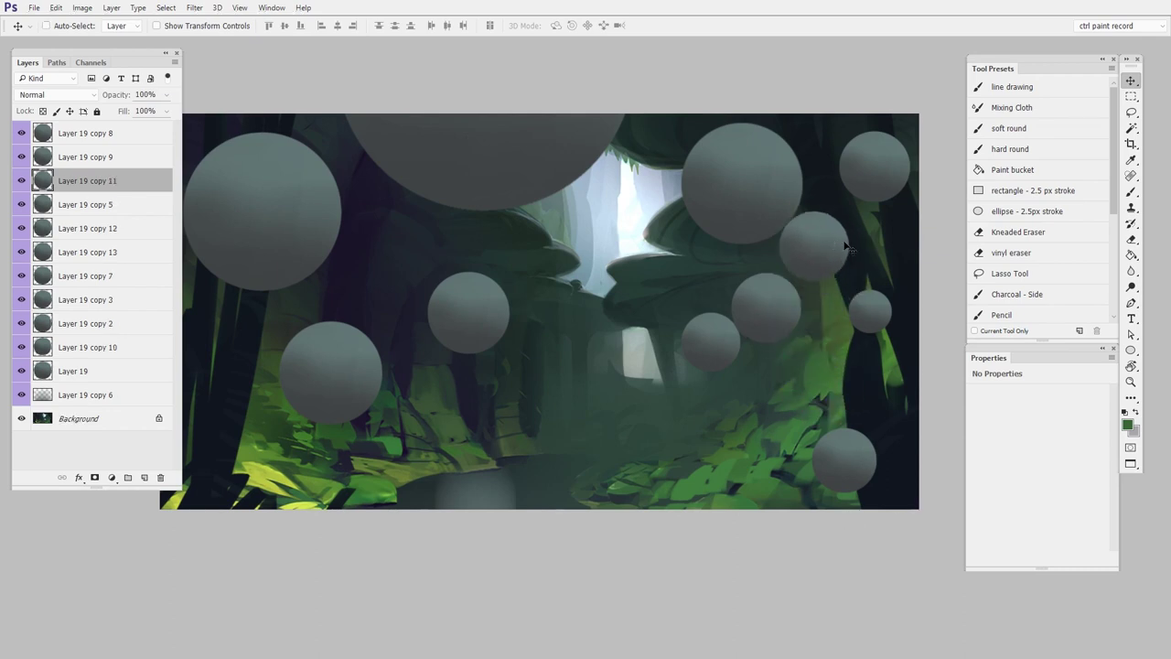
left_click_drag(764, 318, 738, 310)
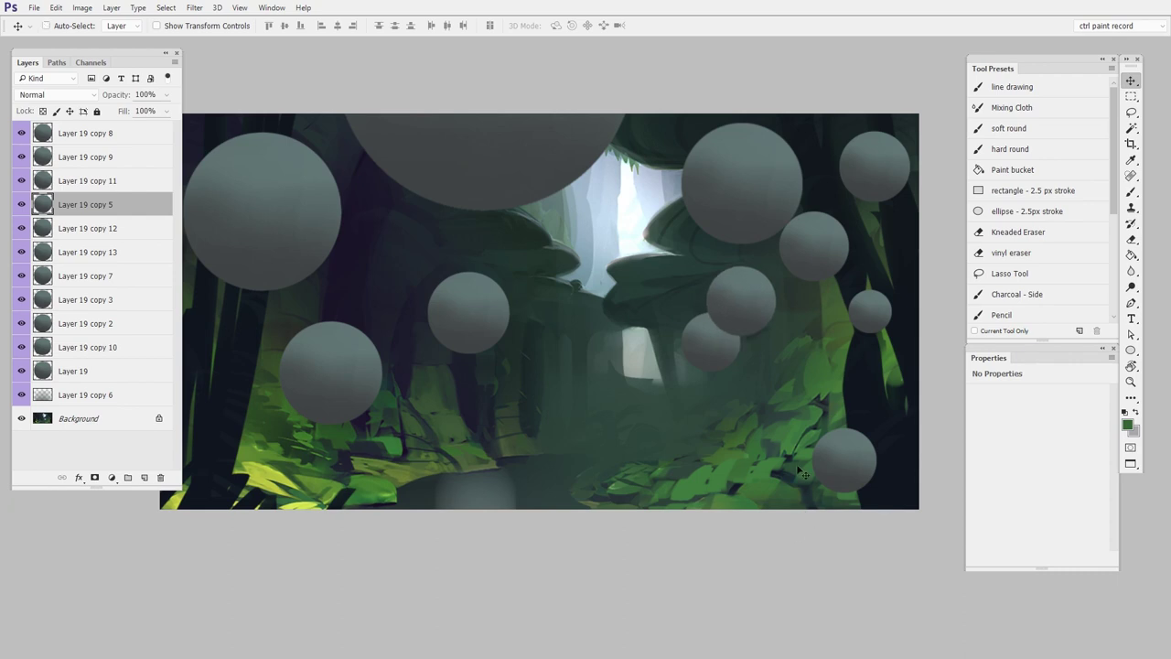
- Group all the sphere layers from Layer 19 copy 8 down to Layer 19 copy 6, leaving out Background
left_click_drag(546, 356, 600, 367)
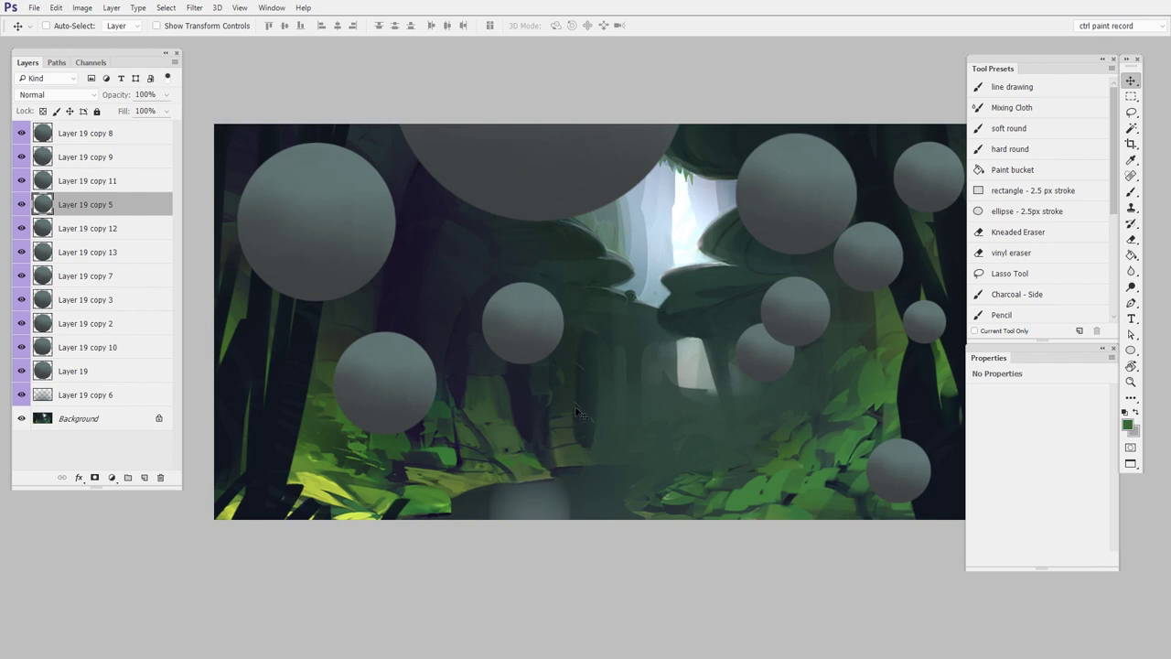
left_click_drag(625, 469, 610, 462)
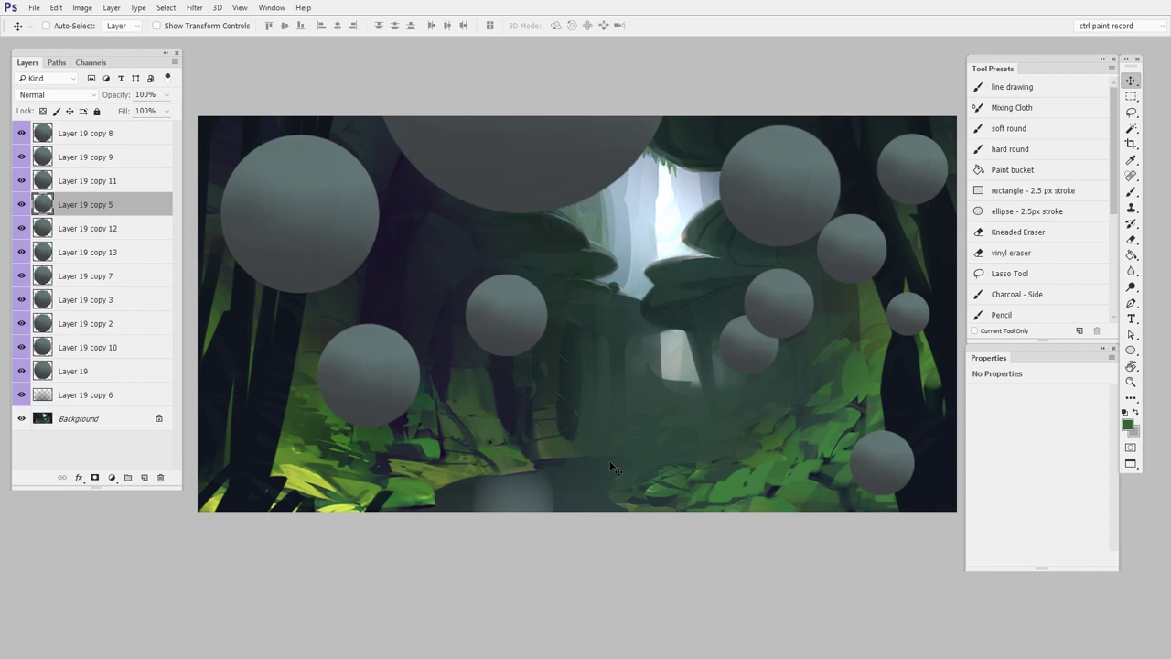
left_click_drag(111, 136, 92, 395)
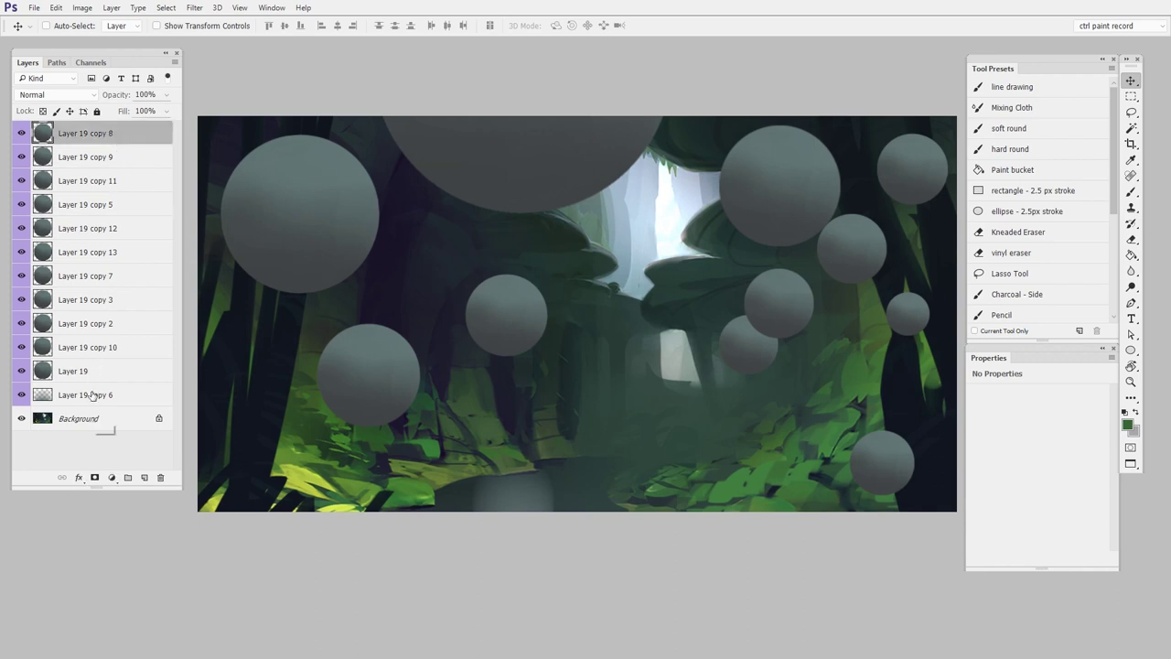
left_click(96, 396, "shift")
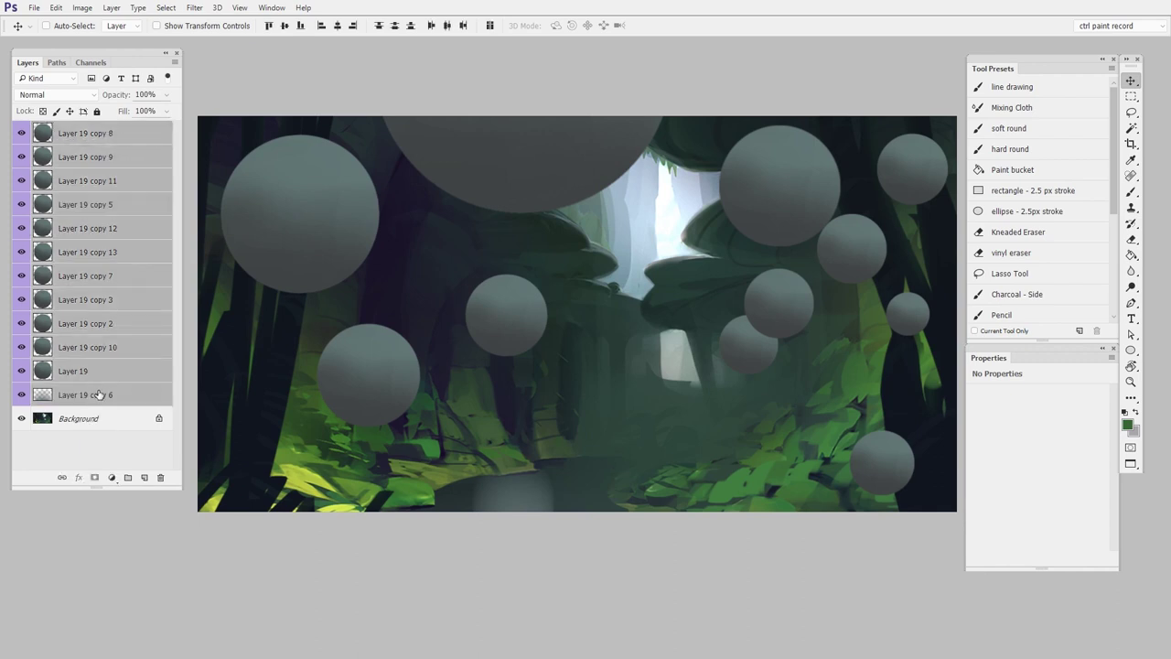
left_click(129, 479)
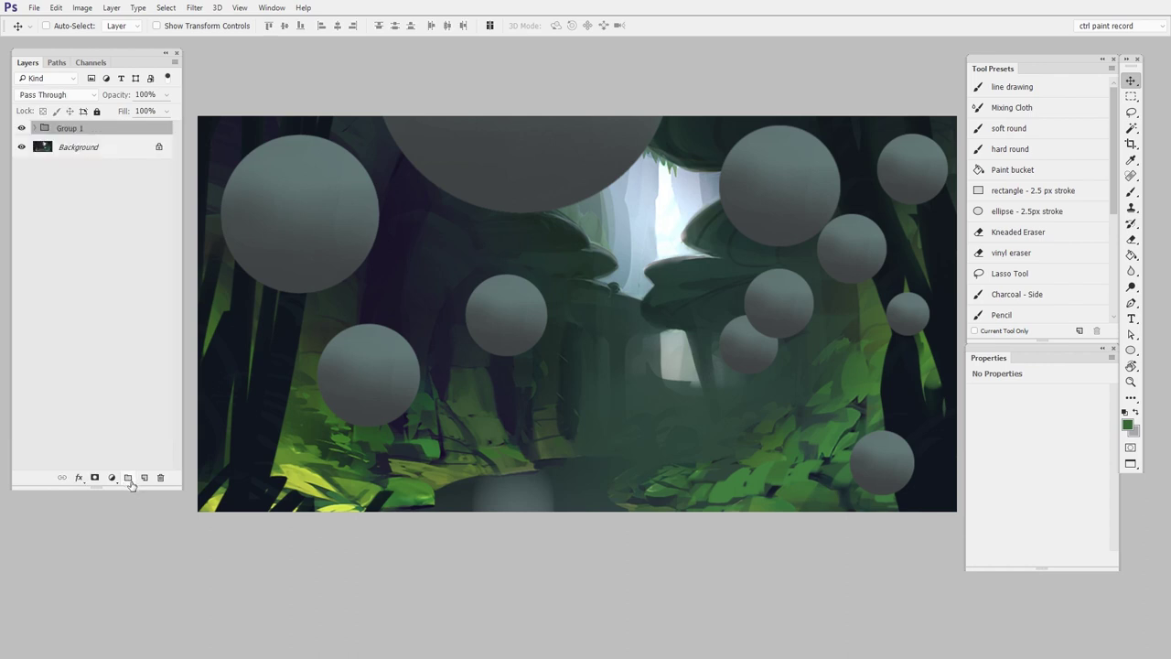
left_click_drag(898, 436, 876, 449)
key("ctrl+z")
- Load the saved foreground channel as a selection and return to the full RGB view
left_click(99, 64)
left_click(66, 149)
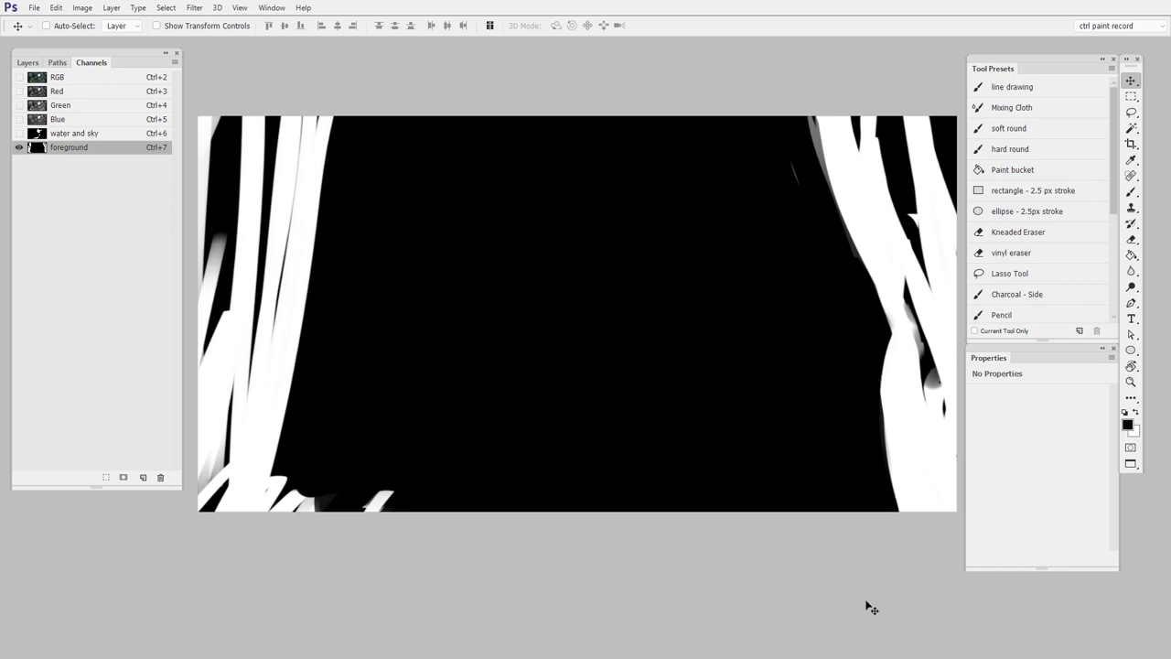
left_click(37, 147, "ctrl")
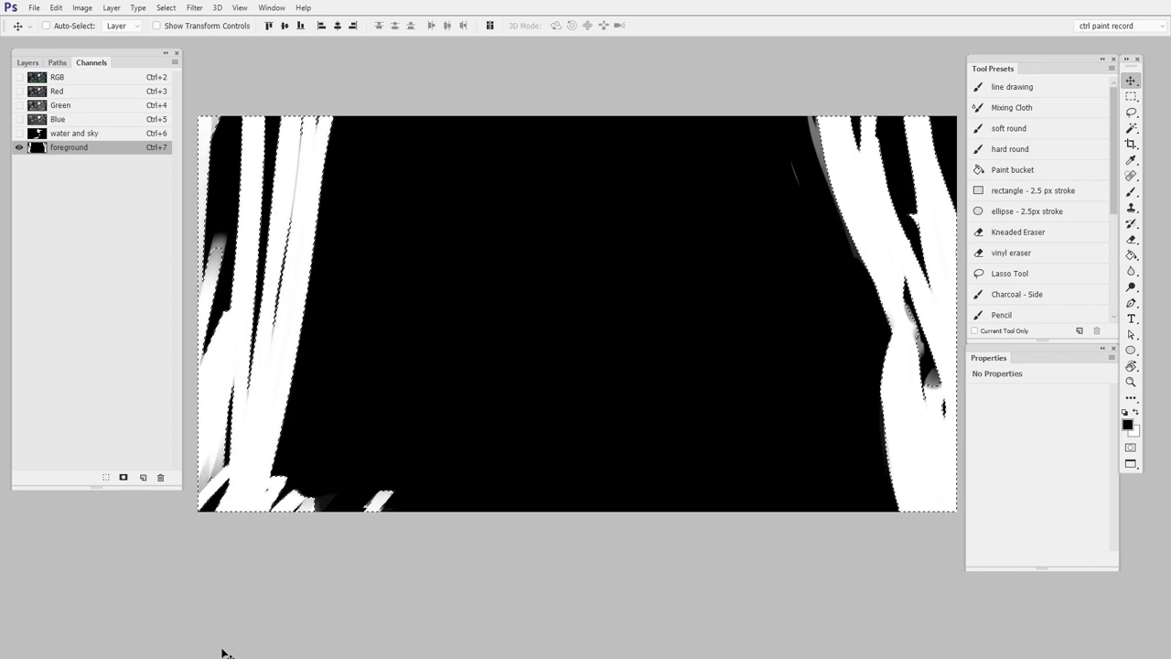
key("ctrl+2")
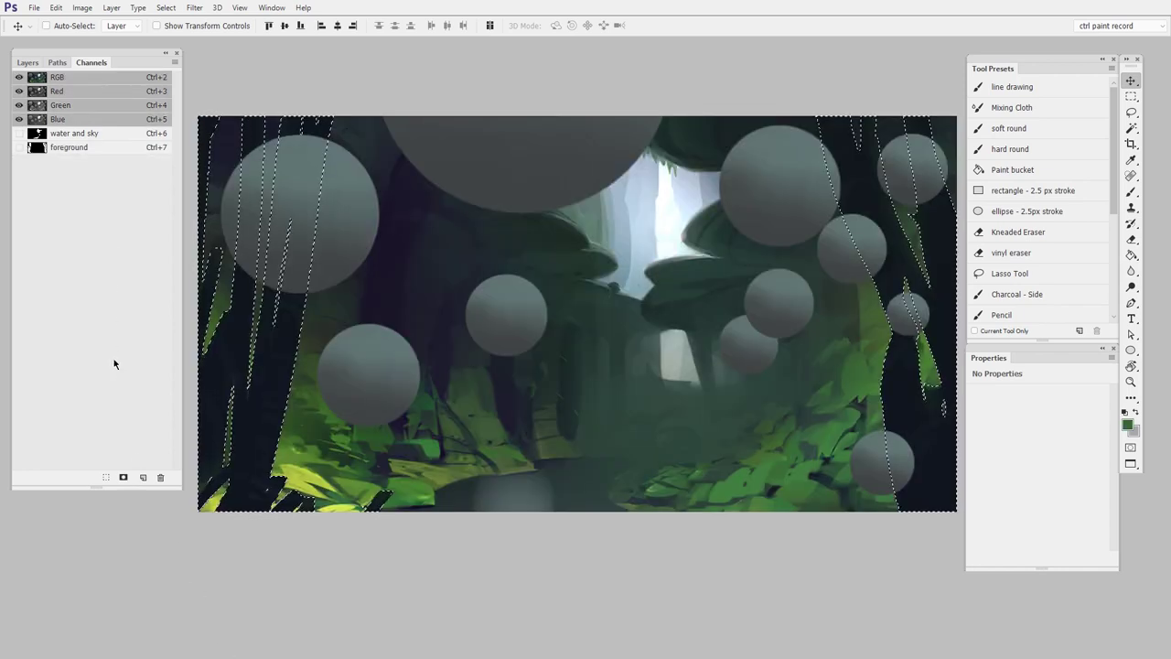
- Invert the foreground selection and add it as a layer mask to Group 1
left_click_drag(670, 380, 691, 381)
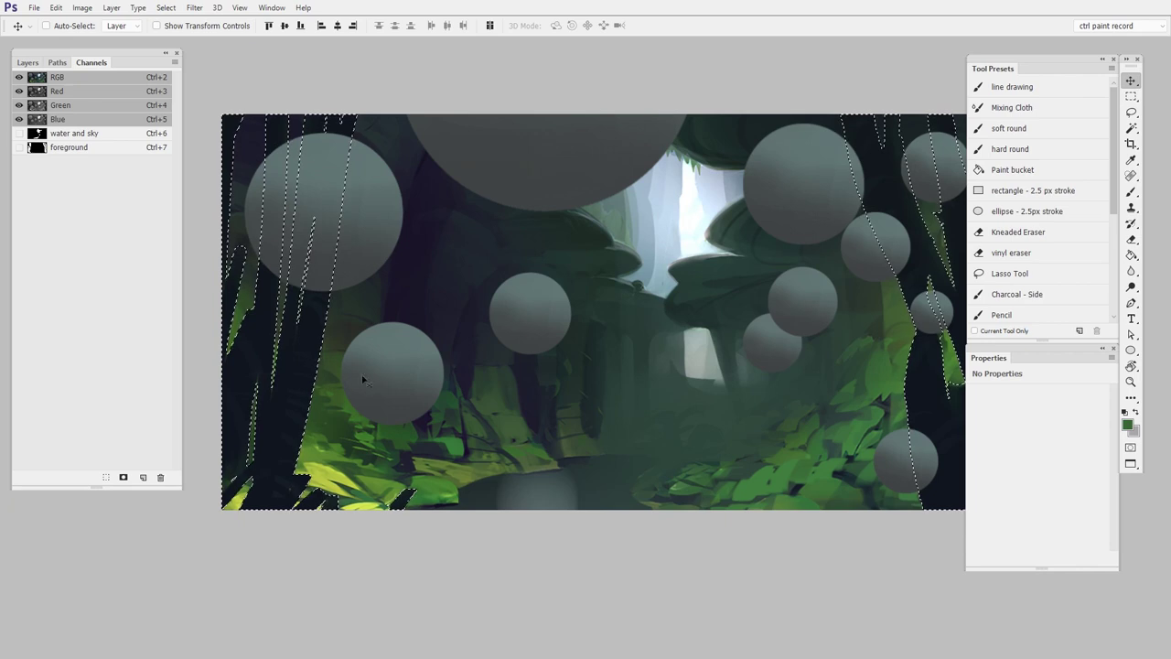
key("F7")
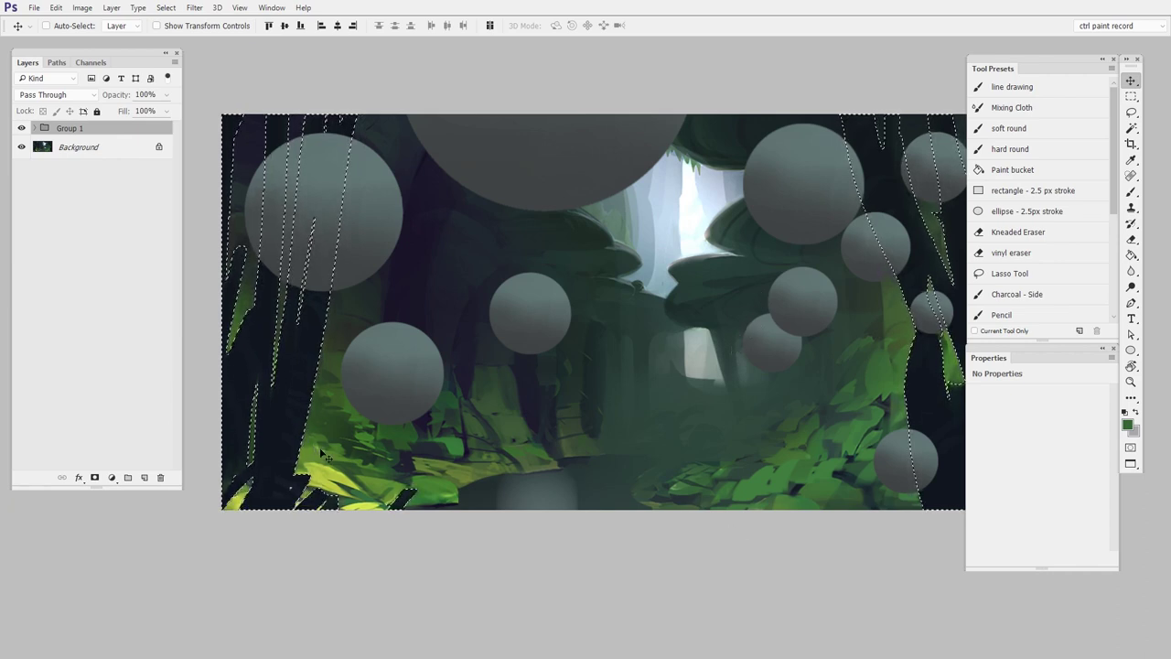
key("ctrl+shift+i")
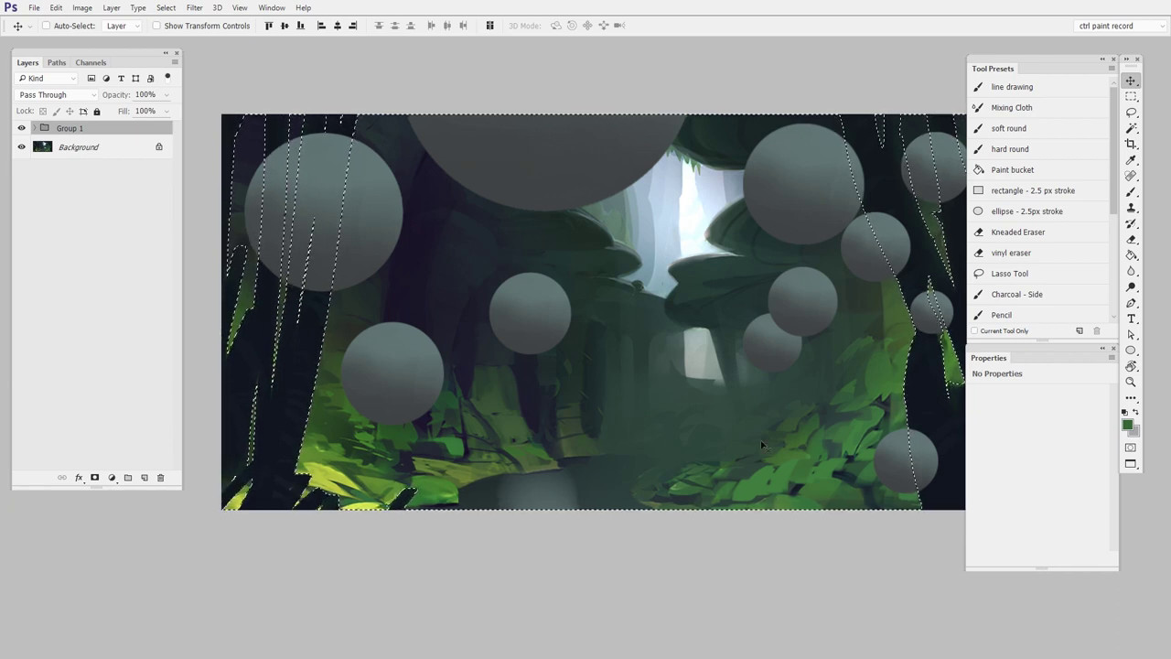
left_click(95, 476)
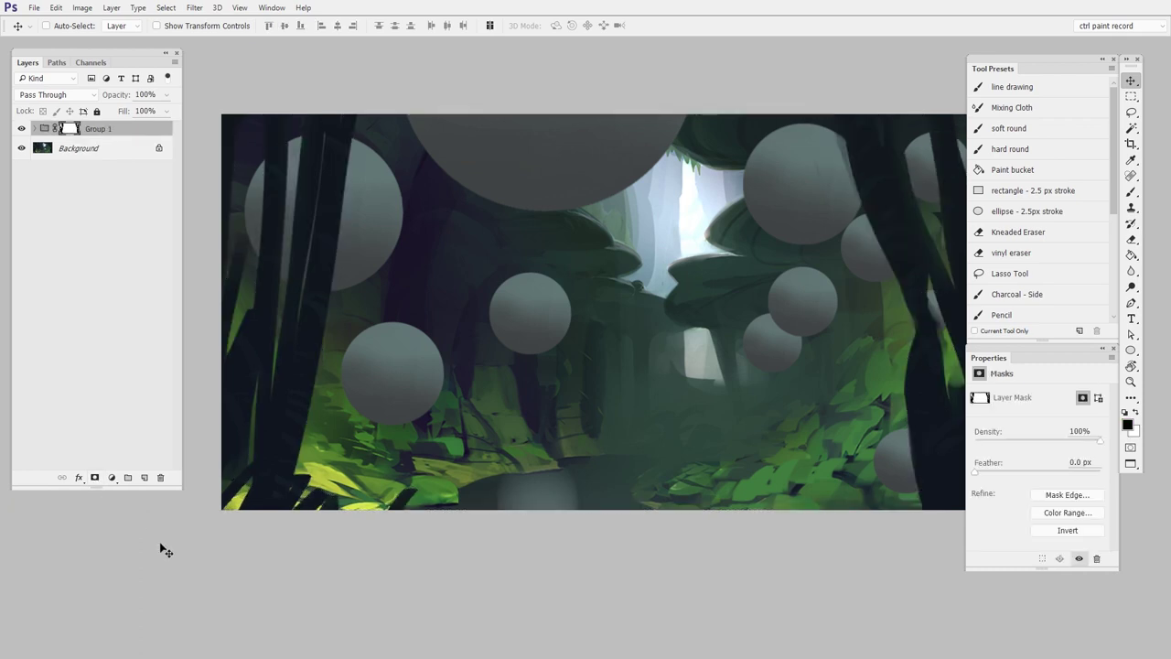
- Examine the spheres around the left tree trunks with the Group 1 mask disabled and enabled again
left_click_drag(647, 355, 807, 377)
left_click_drag(508, 302, 608, 300)
left_click_drag(594, 285, 575, 347)
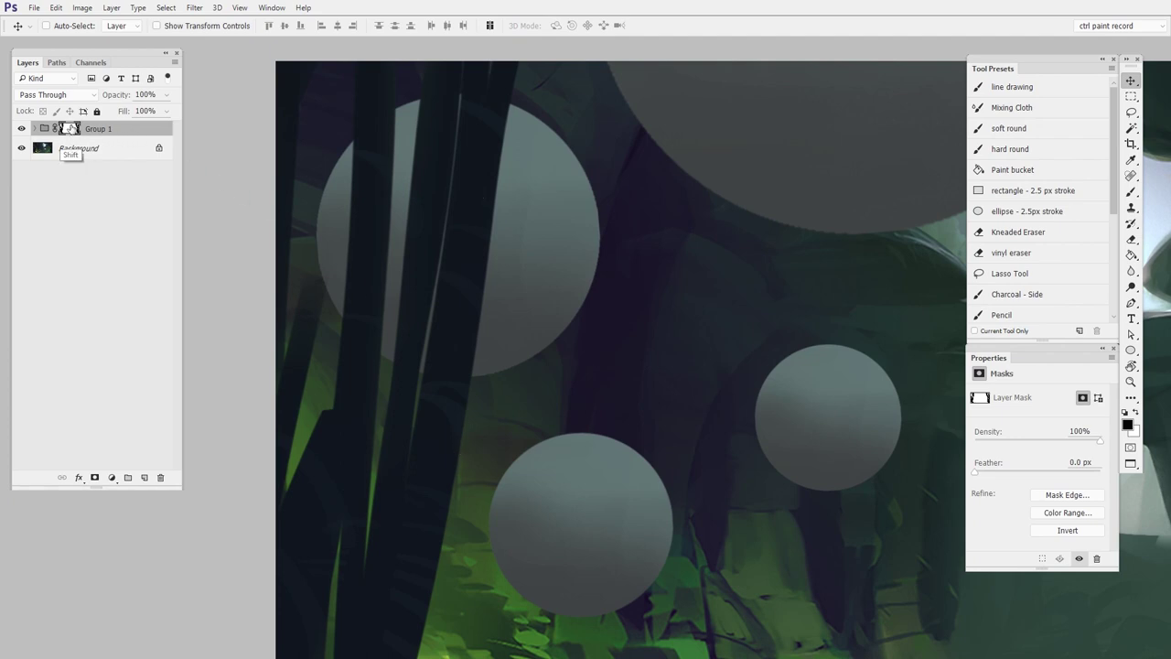
left_click(69, 129, "shift")
left_click(72, 130, "shift")
left_click_drag(626, 447, 487, 397)
left_click_drag(499, 400, 465, 412)
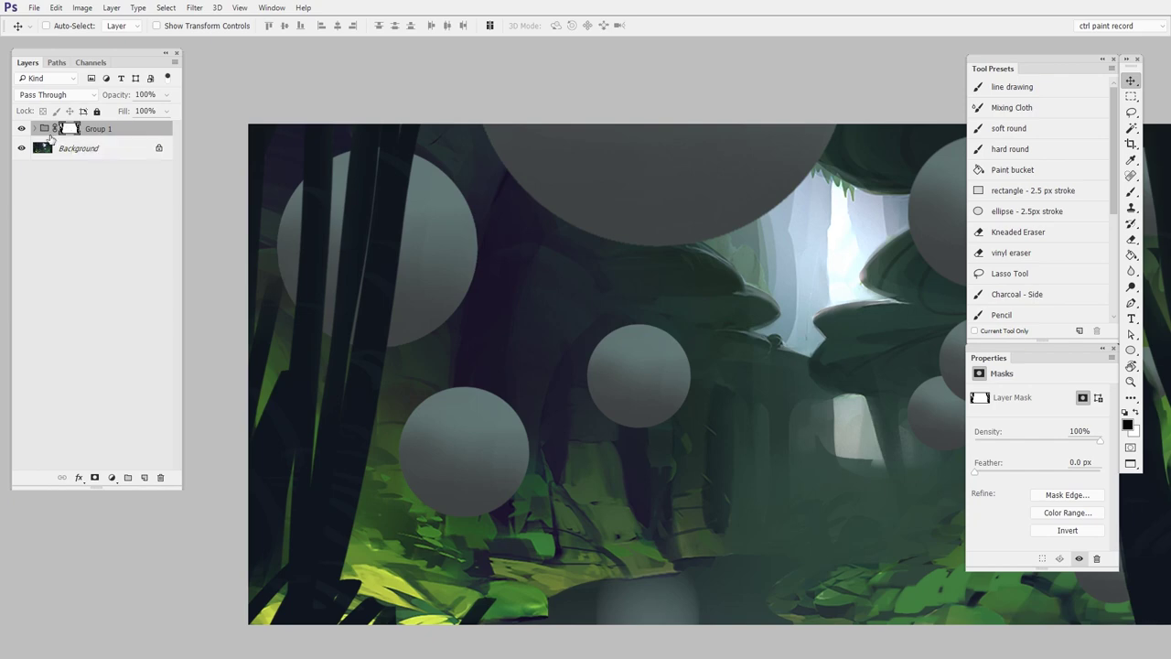
- Expand Group 1, duplicate the larger mid-right sphere down behind the right tree trunk, and enlarge the copy slightly
left_click(35, 129)
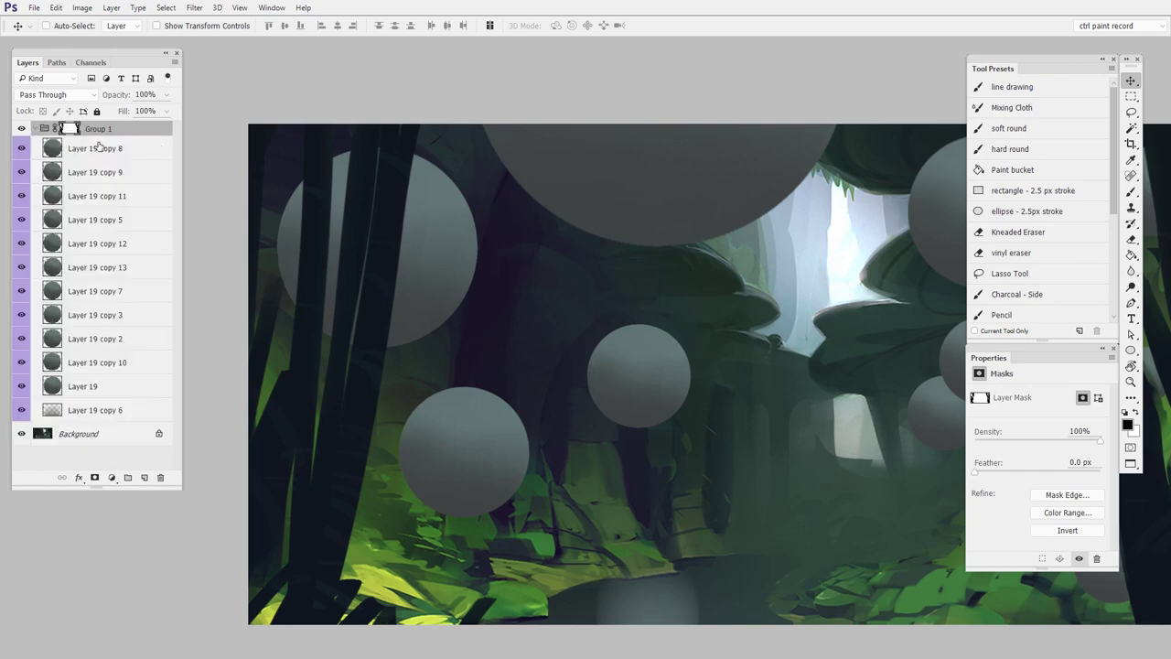
left_click_drag(729, 491, 612, 479)
left_click_drag(634, 484, 621, 479)
left_click(1131, 83)
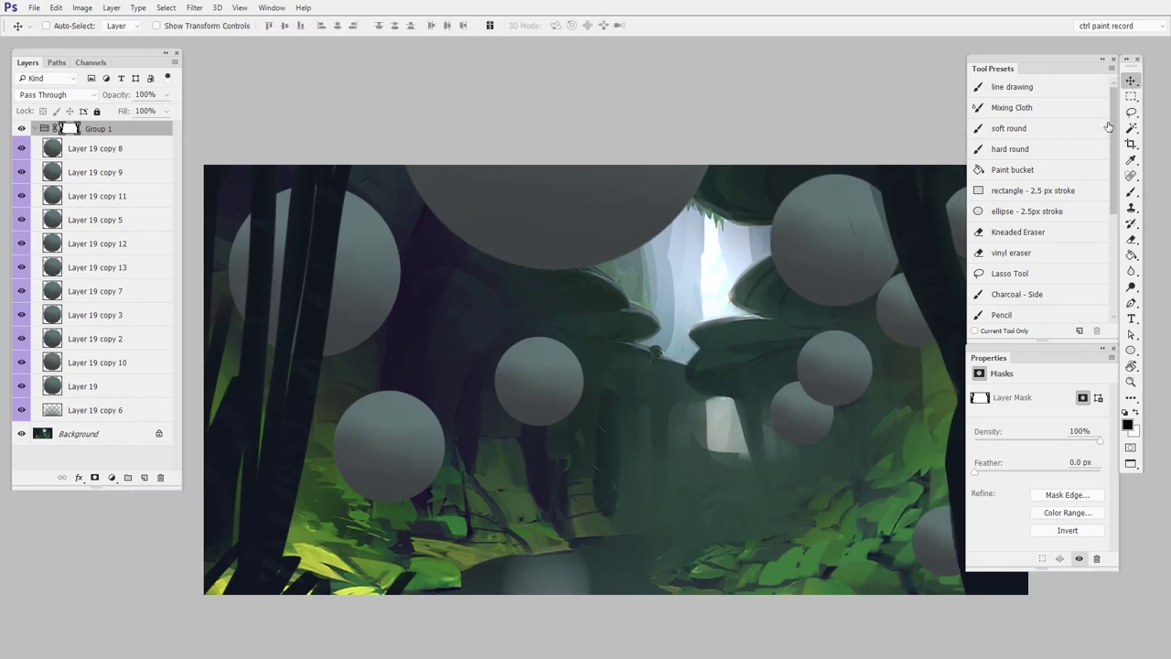
left_click_drag(863, 402, 689, 475)
left_click(707, 428, "ctrl")
left_click(688, 475)
key("v")
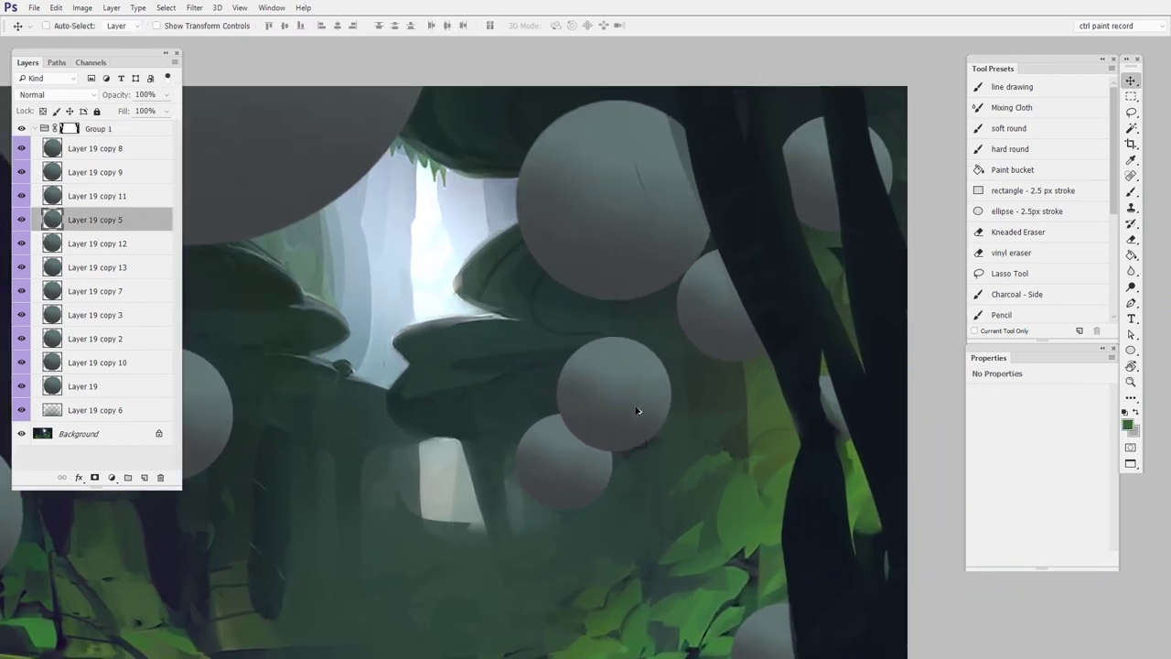
left_click_drag(769, 320, 798, 546)
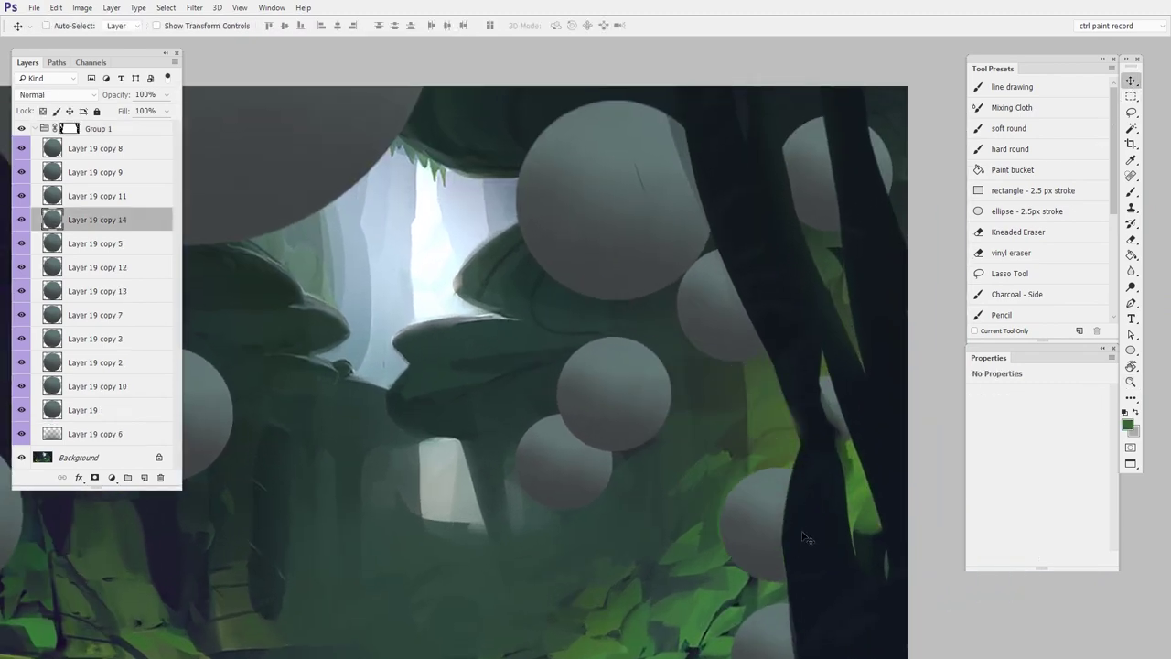
key("ctrl+t")
left_click_drag(833, 467, 854, 448)
key("Return")
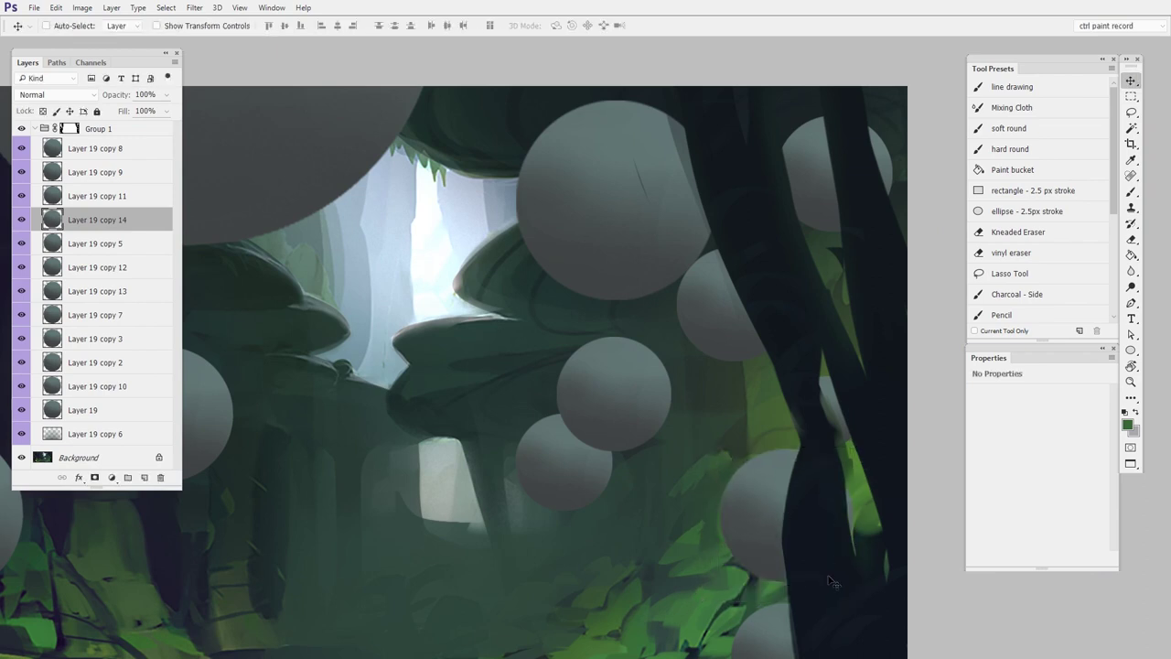
- Duplicate the sphere behind the right tree trunk, shrink the copy, and place it between the two right trunks
left_click_drag(746, 333, 759, 421)
key("ctrl+t")
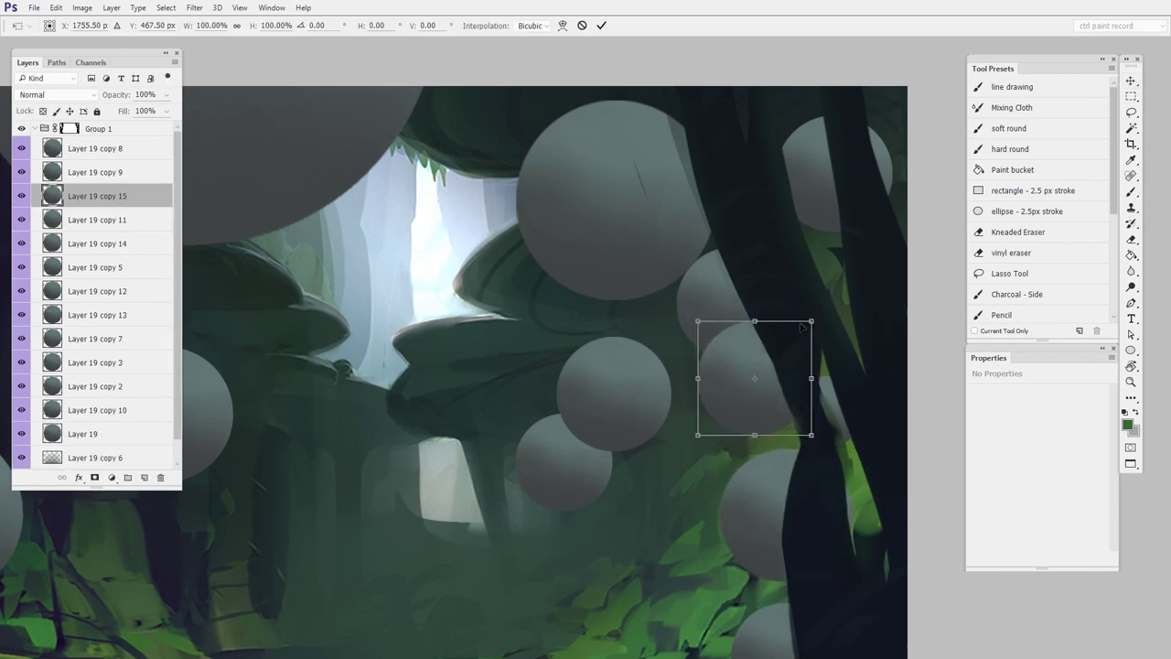
left_click_drag(811, 318, 788, 344)
key("Return")
left_click_drag(794, 400, 865, 286)
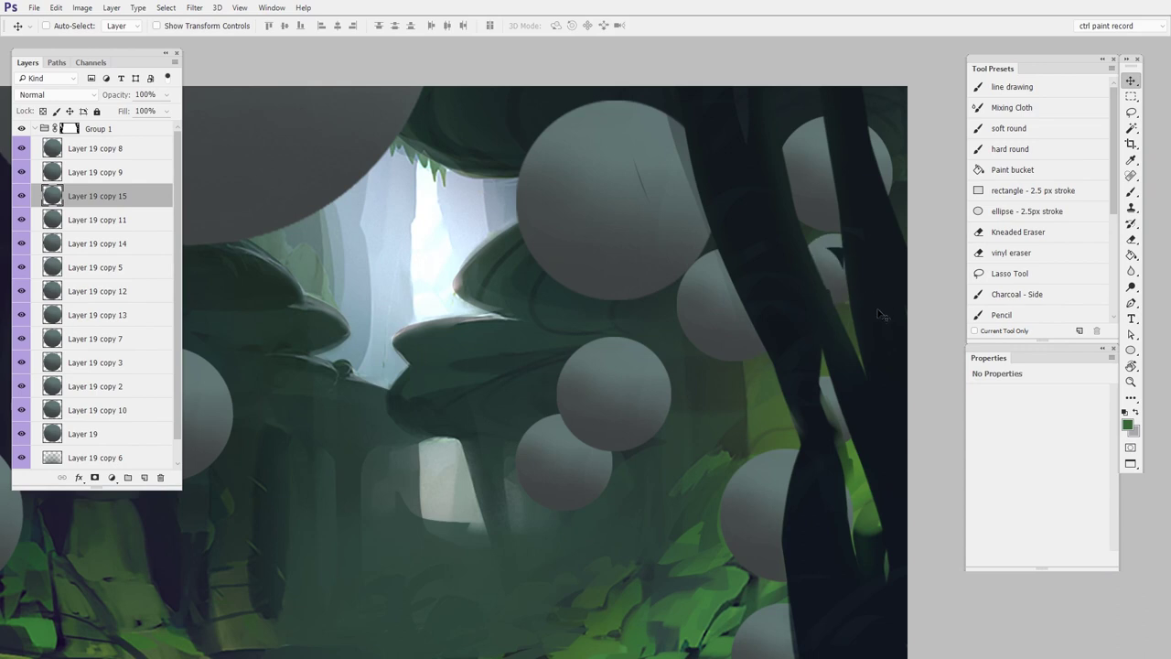
- Duplicate the lower-left sphere behind the left tree trunks, shrink the copy, and shift it slightly up
left_click_drag(878, 331, 836, 366)
left_click_drag(769, 530, 838, 486)
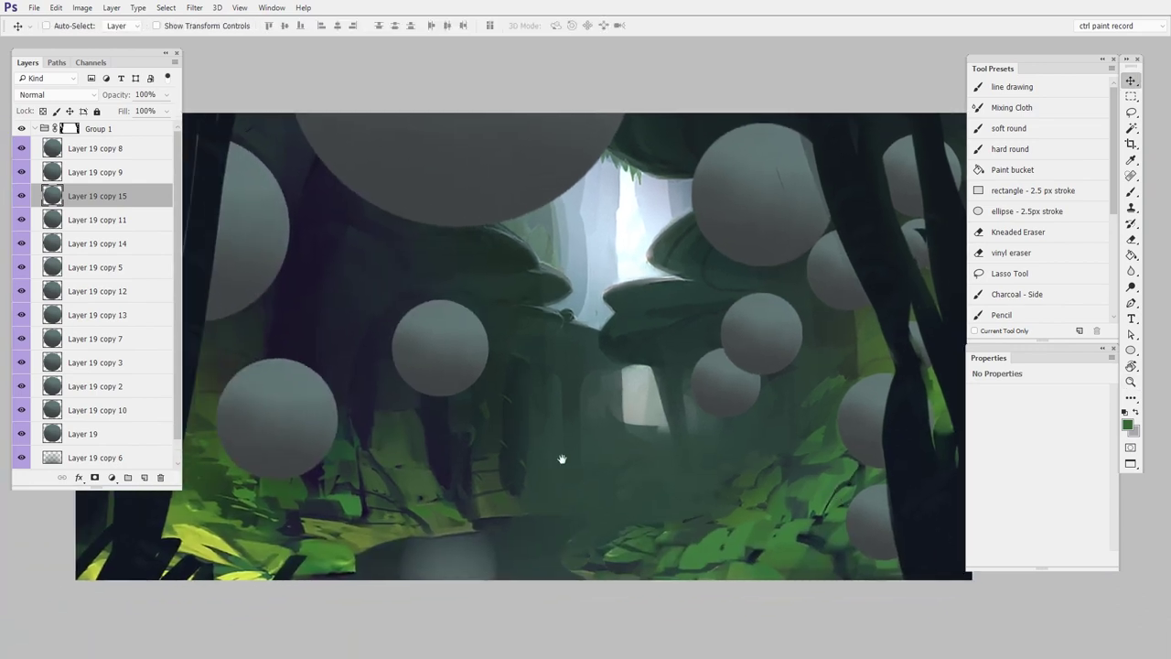
left_click_drag(562, 460, 767, 468)
left_click_drag(488, 436, 412, 454)
left_click_drag(773, 523, 729, 520)
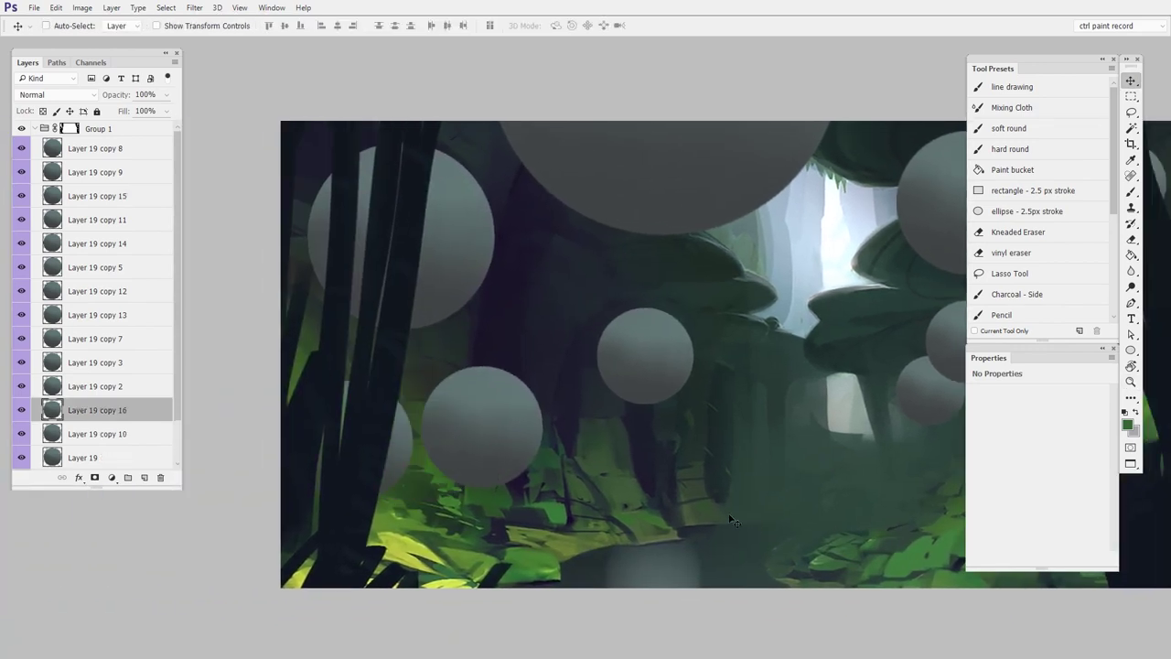
key("ctrl+t")
left_click_drag(412, 383, 397, 399)
key("Return")
left_click_drag(428, 467, 452, 431)
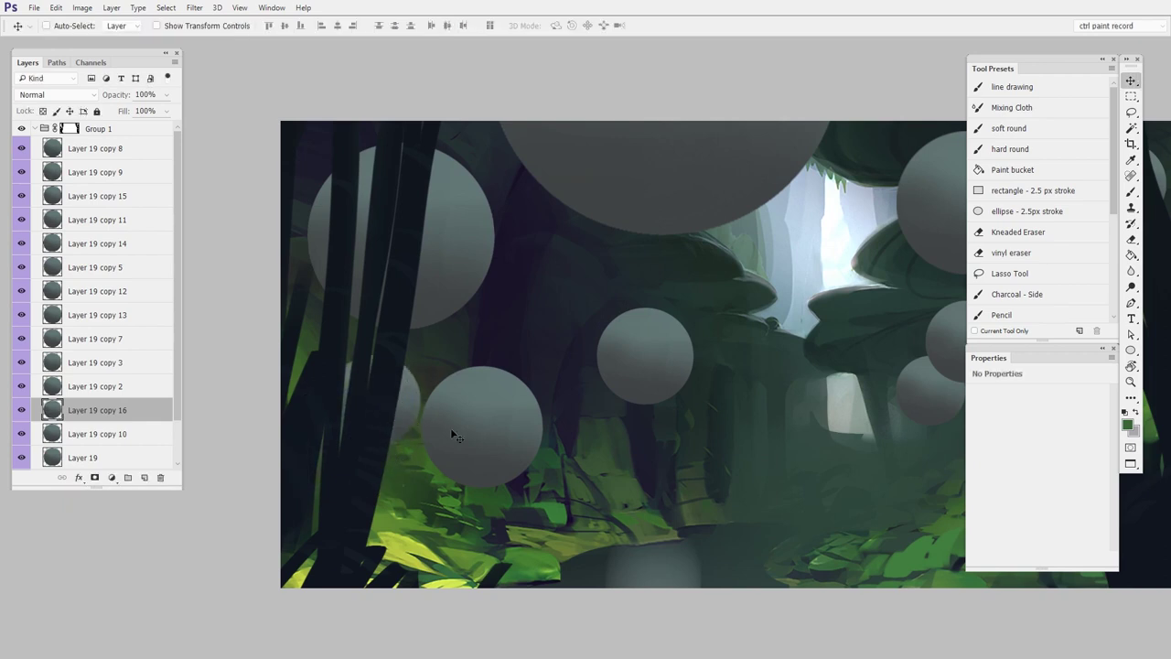
- Collapse Group 1 and hide it to reveal the painting without spheres
left_click_drag(687, 510, 542, 493)
left_click_drag(820, 546, 774, 556)
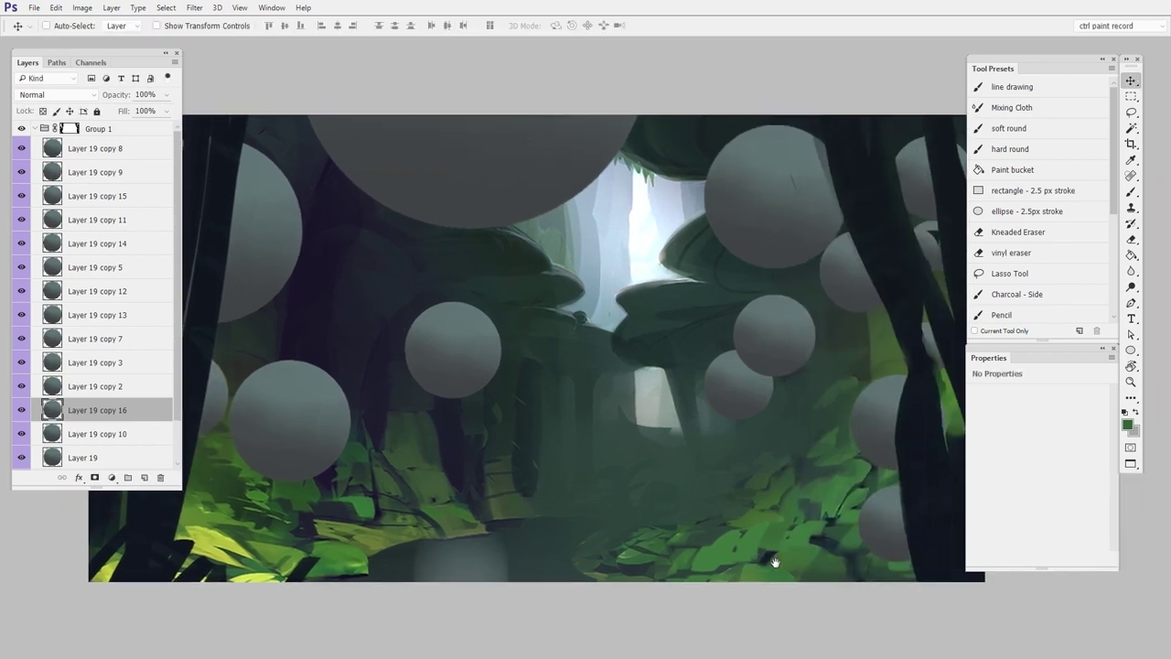
left_click(42, 129)
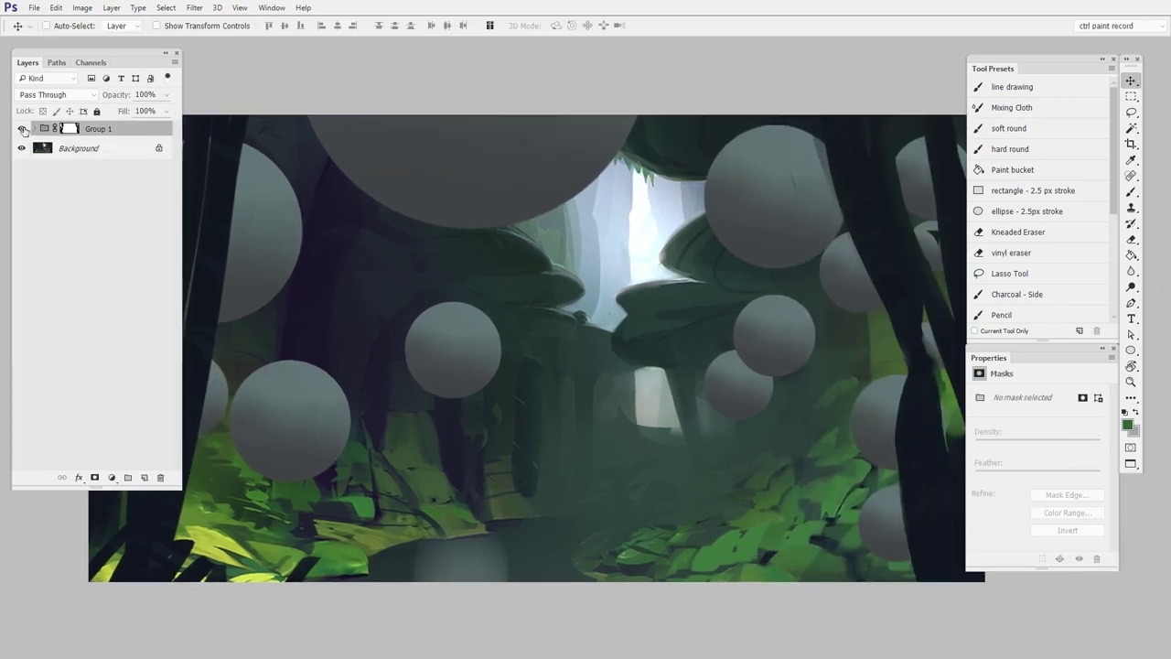
left_click(22, 129)
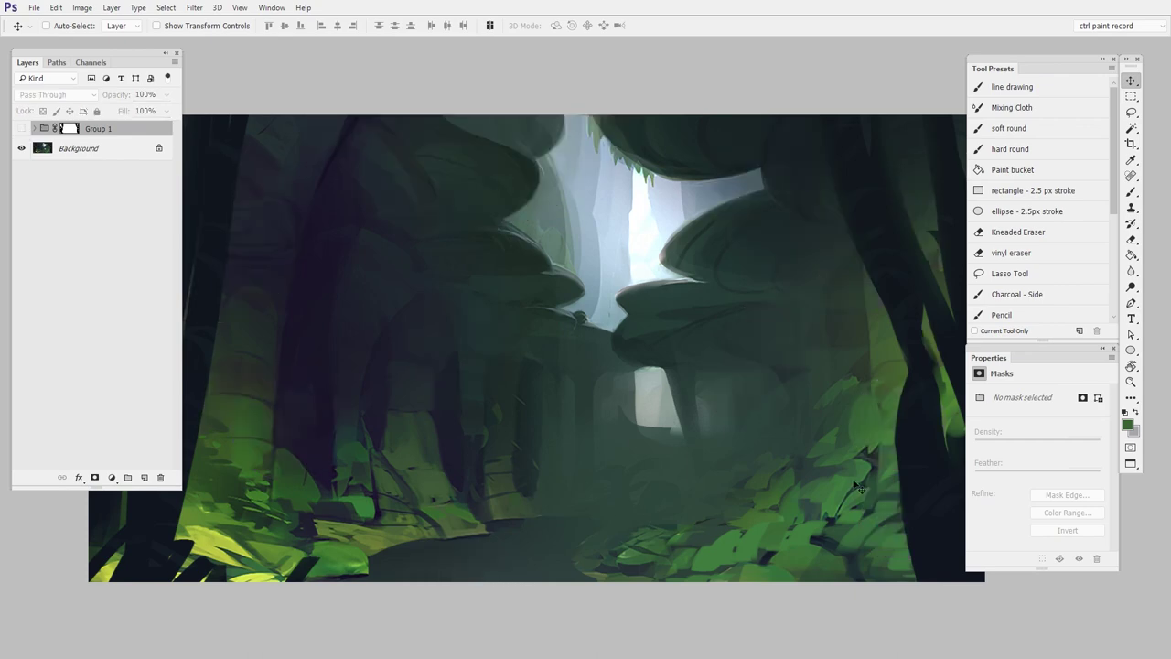
- Create a new empty layer directly above the Background layer
left_click(112, 149)
left_click_drag(748, 460, 652, 462)
key("ctrl+alt+shift+n")
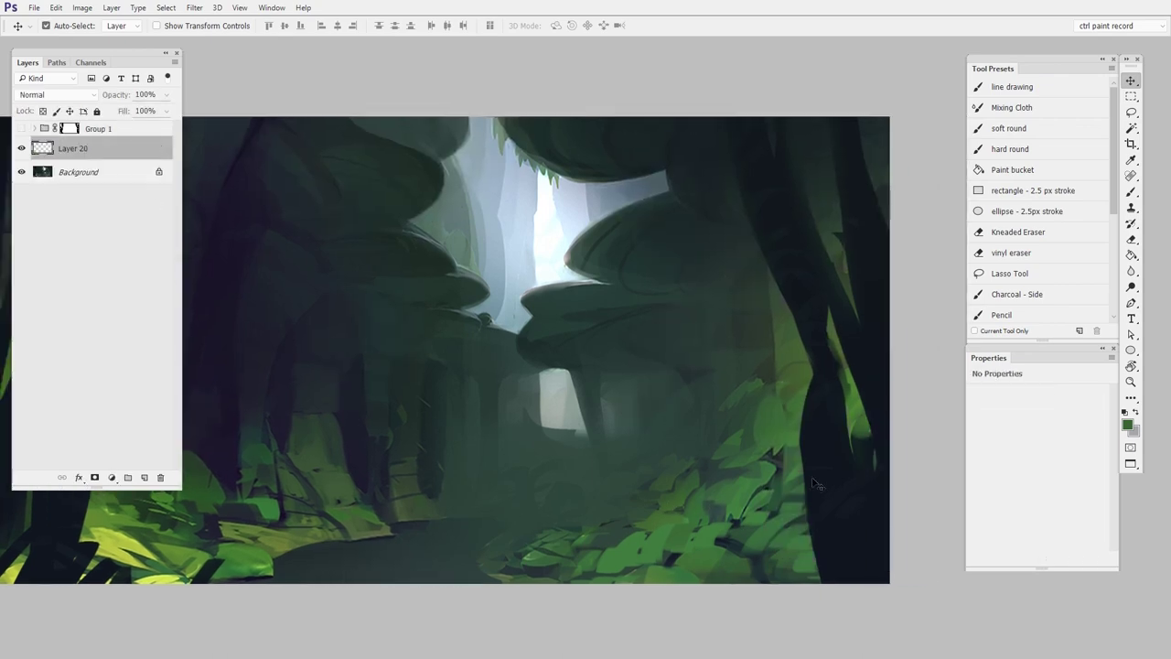
- Paint large dark leaf shapes over the lower-right foreground on Layer 20 with a hard round brush, sampling the tree trunk's dark colour
key("b")
left_click_drag(830, 481, 793, 485)
right_click(796, 494)
left_click(817, 495)
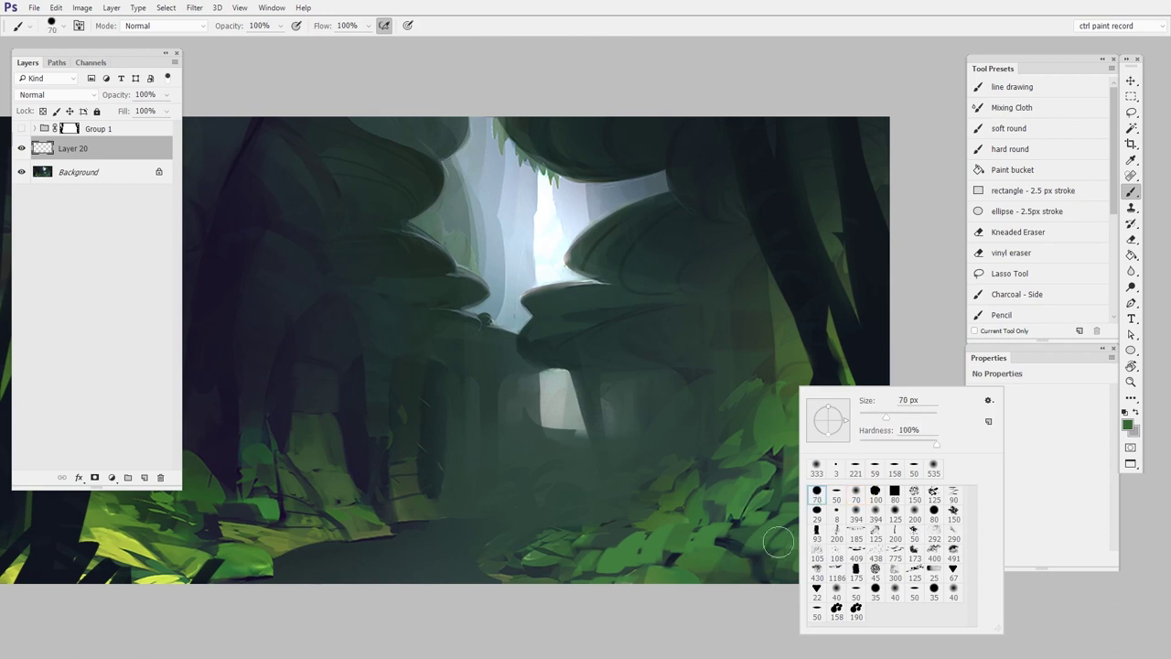
mouse_move(757, 549)
left_mouse_down()
mouse_move(735, 570)
mouse_move(650, 366)
mouse_move(673, 399)
mouse_move(713, 558)
mouse_move(736, 581)
left_mouse_up()
left_click(849, 520, "alt")
left_click_drag(640, 590, 542, 467)
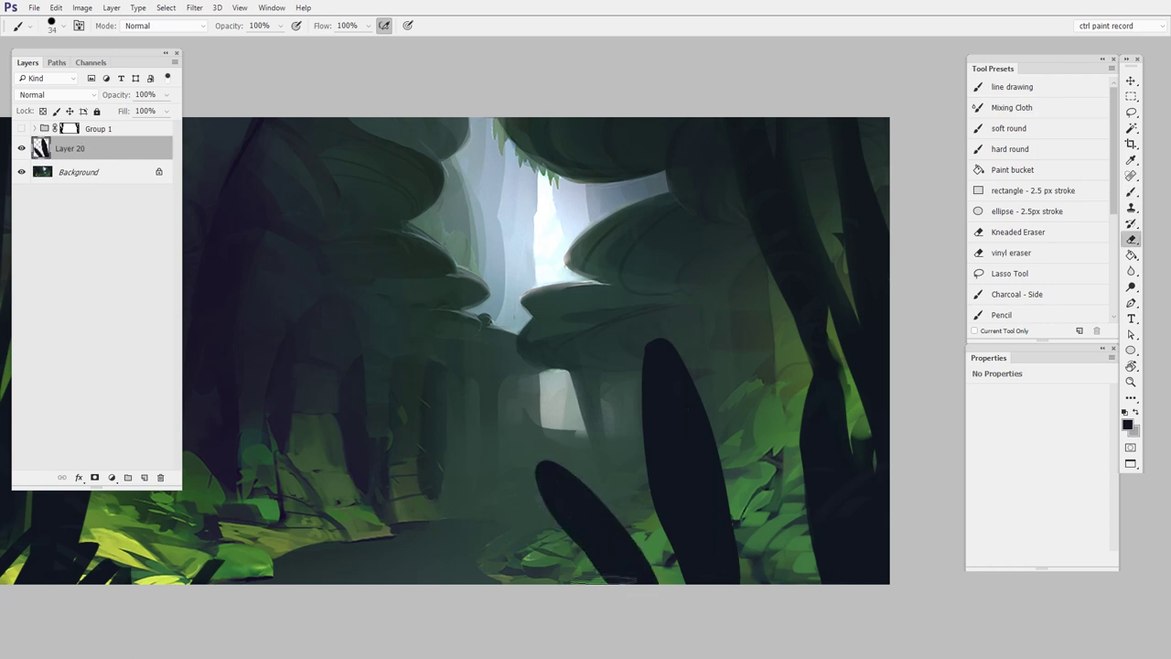
- Add smaller dark leaves and curved stems around the base of the large leaves, reaching toward the right tree trunk
key("e")
key("b")
mouse_move(569, 546)
left_mouse_down()
mouse_move(579, 573)
mouse_move(544, 585)
left_mouse_up()
left_click_drag(641, 569, 658, 513)
left_click_drag(732, 525, 805, 487)
left_click_drag(809, 534, 776, 582)
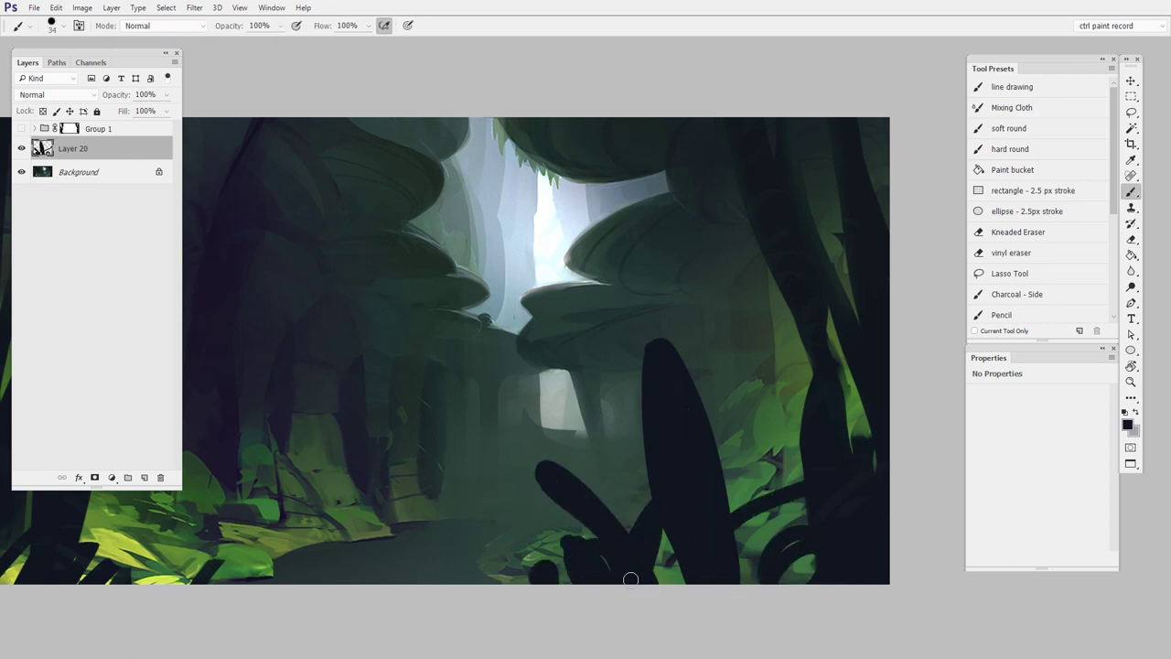
key("ctrl+minus")
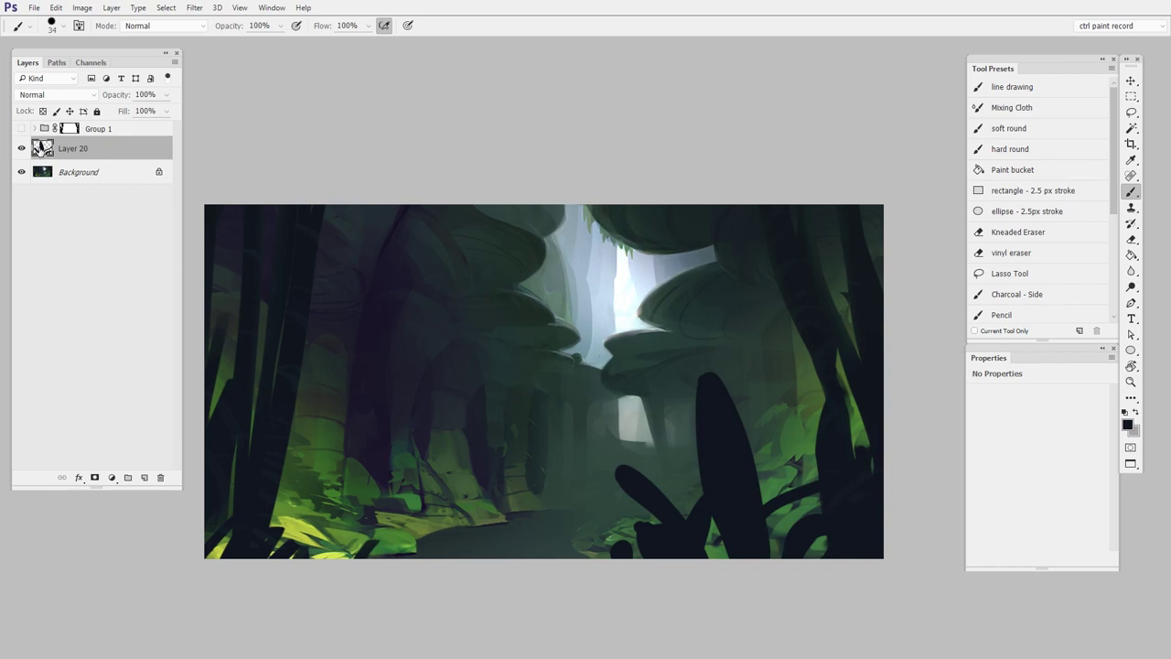
- Load Layer 20's painted shapes as a selection and fill it white in the foreground channel by raising the Levels output black point
left_click(42, 148, "ctrl")
left_click(92, 62)
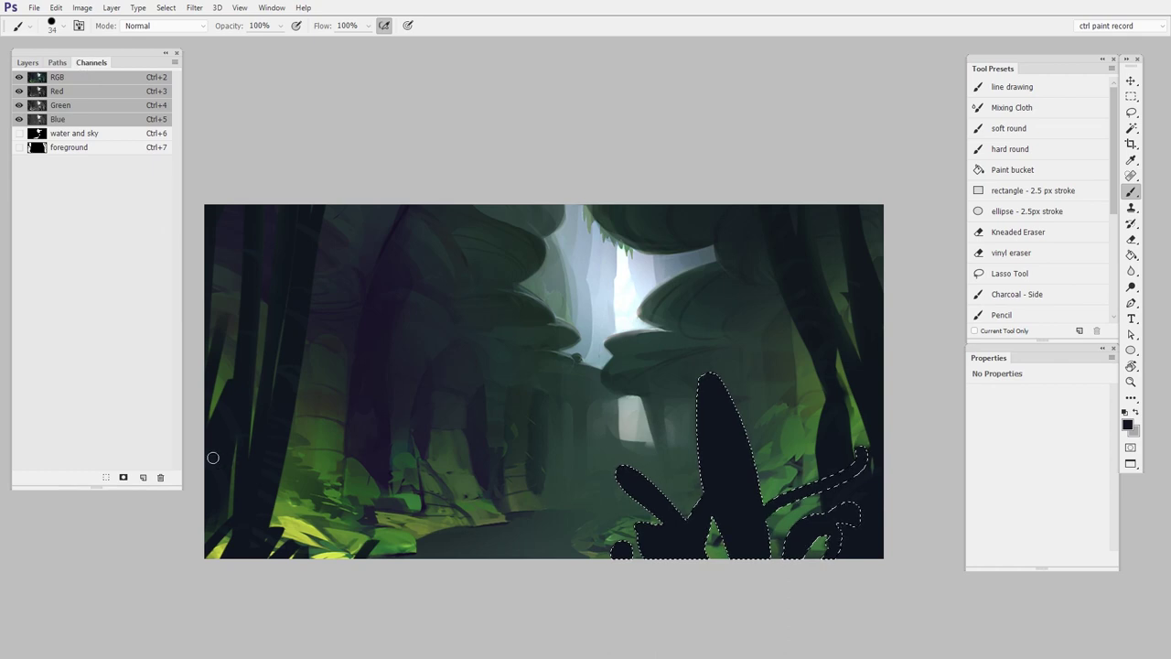
left_click(72, 149)
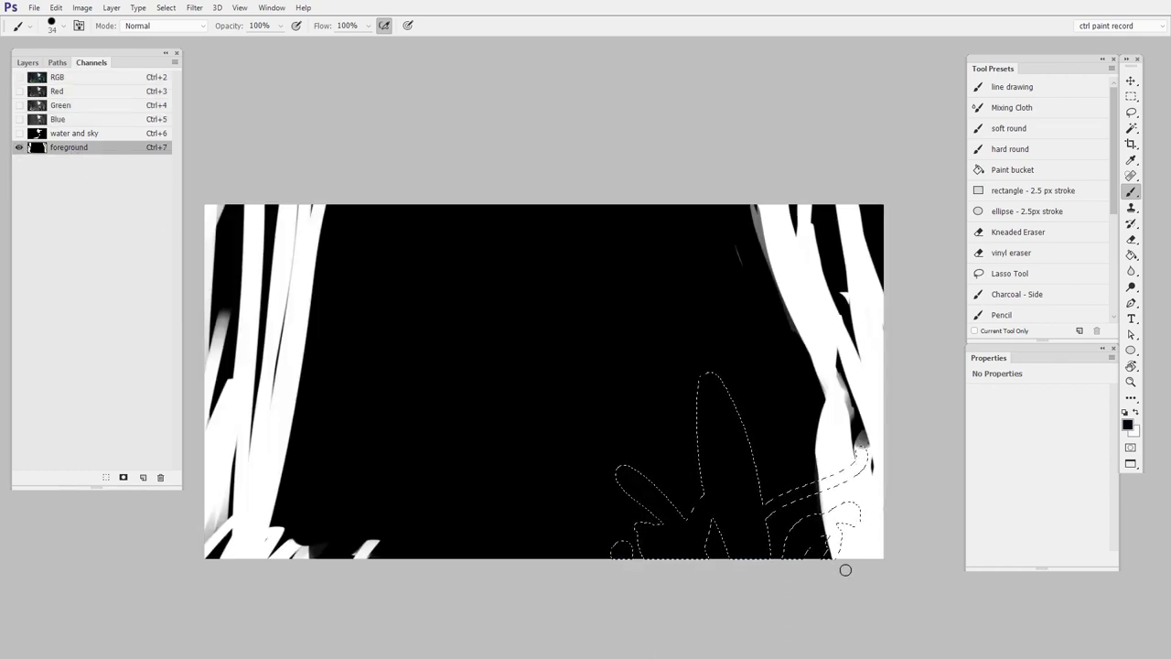
key("ctrl+l")
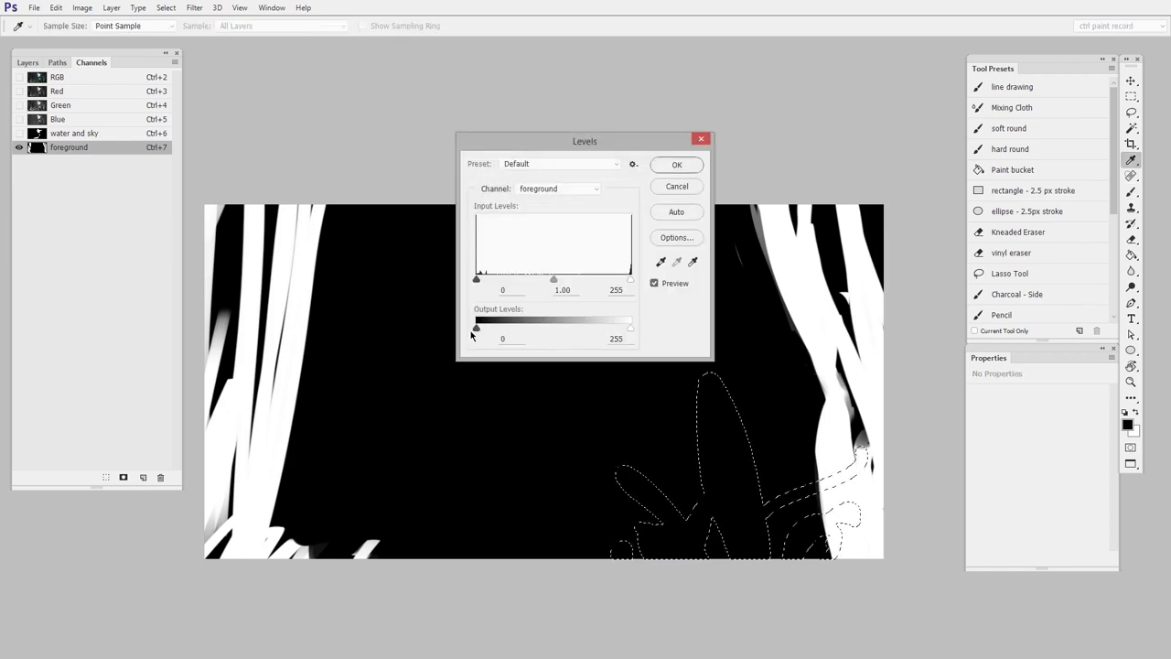
left_click_drag(472, 335, 761, 339)
left_click(677, 164)
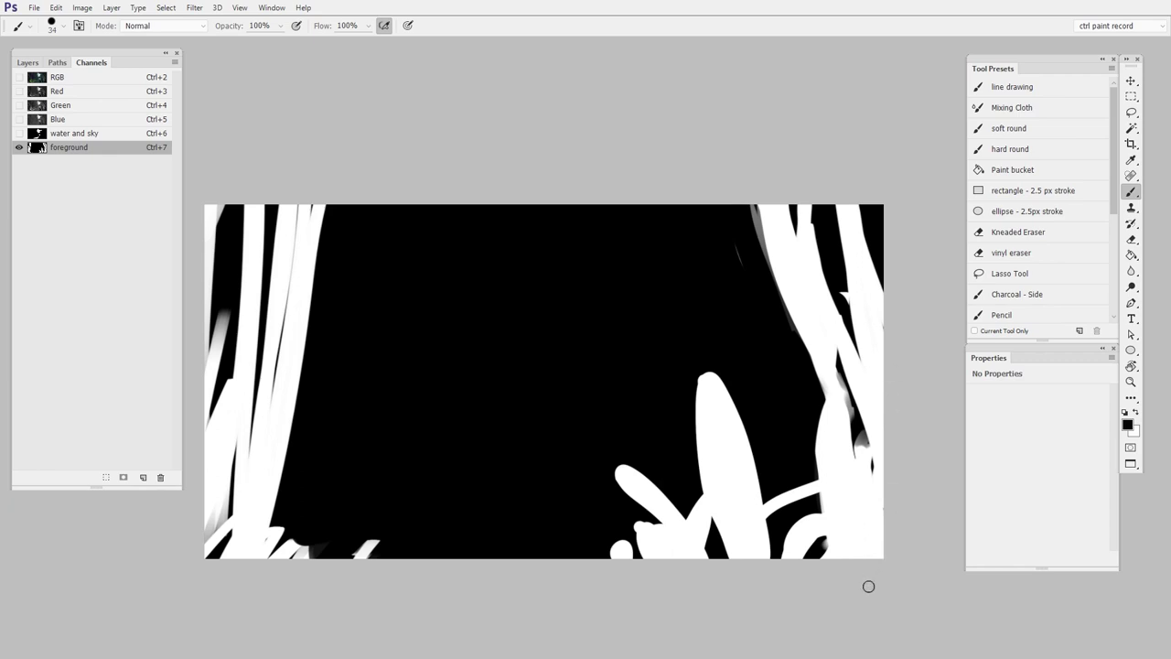
- Load the updated foreground channel as a selection and return to the RGB composite and the layer list
left_click(38, 148, "ctrl")
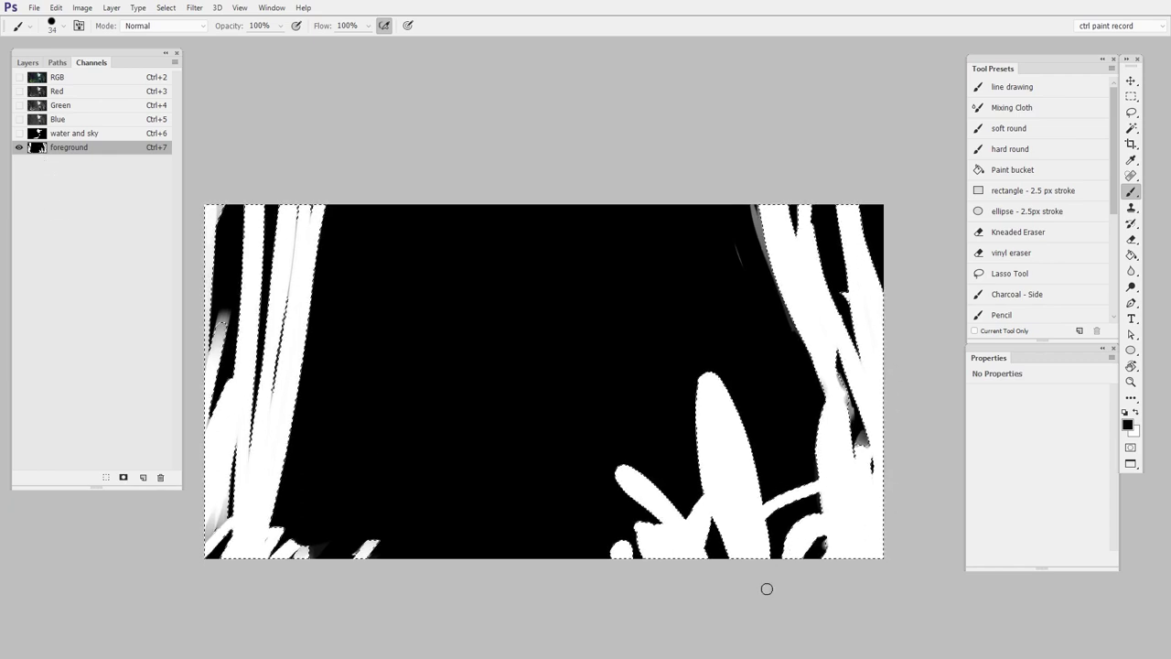
left_click(58, 77)
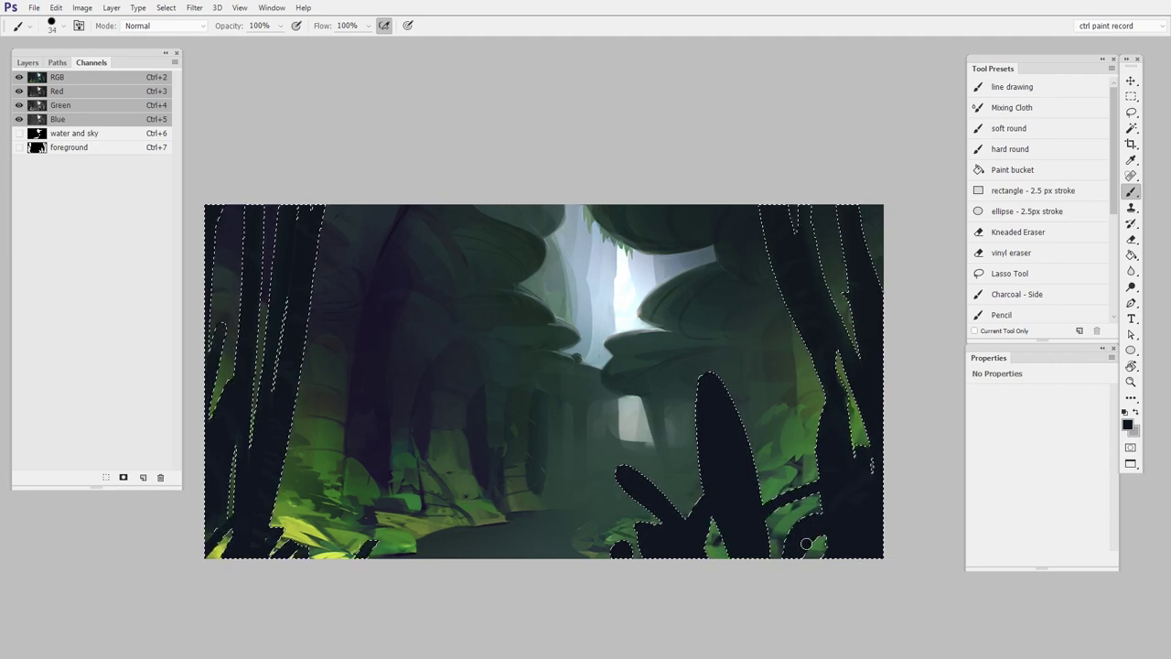
left_click(28, 63)
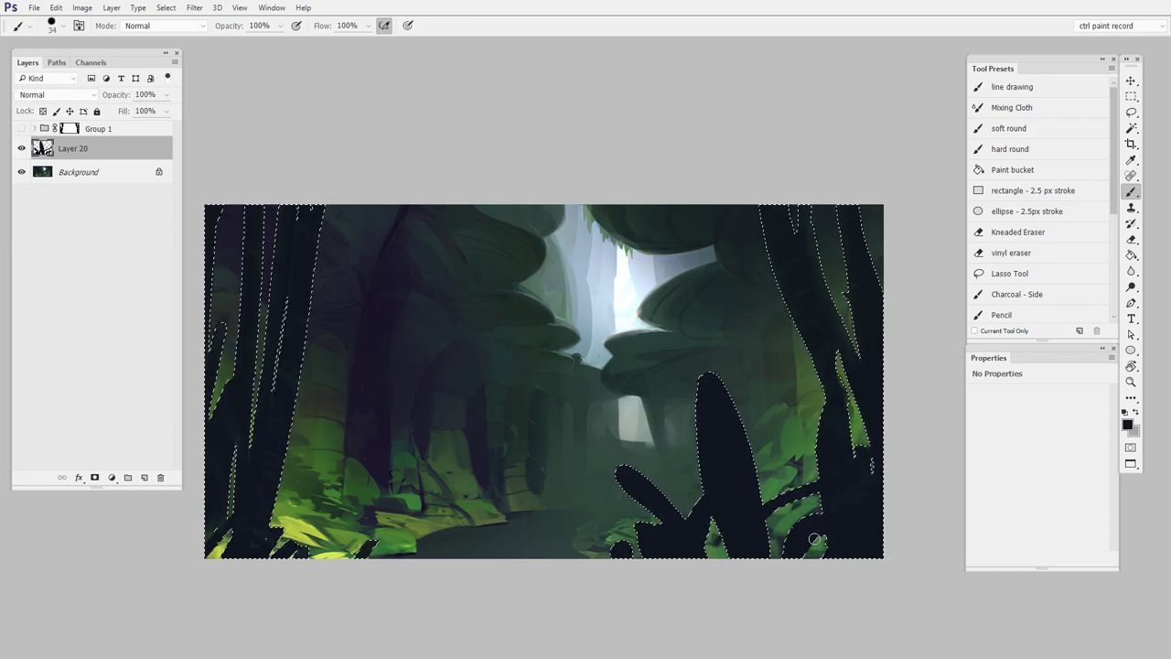
- Show Group 1 and paint black on its mask with a 172 px brush inside the selection, hiding the spheres over the tall leaf
left_click(75, 129)
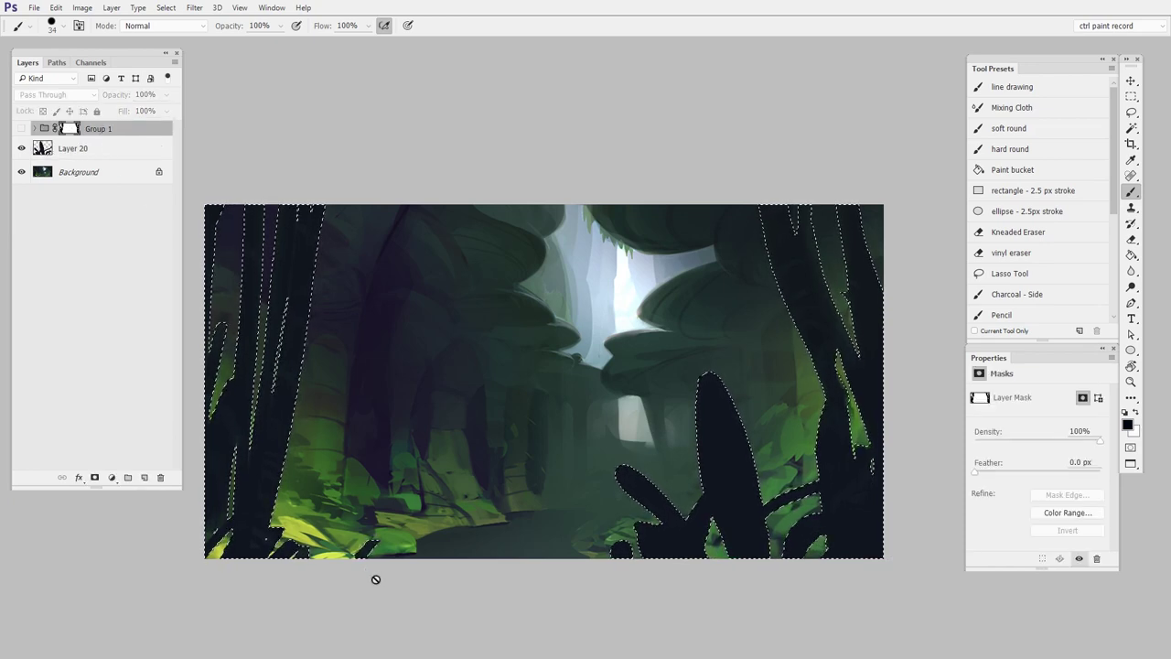
left_click(21, 128)
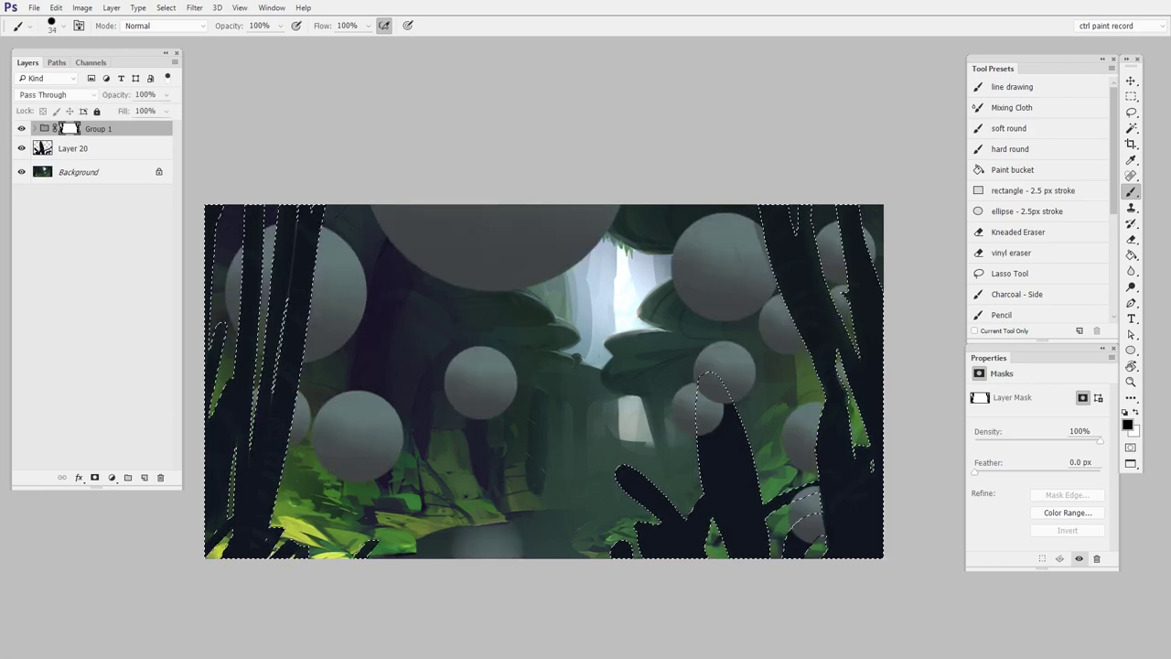
left_click_drag(790, 455, 837, 441)
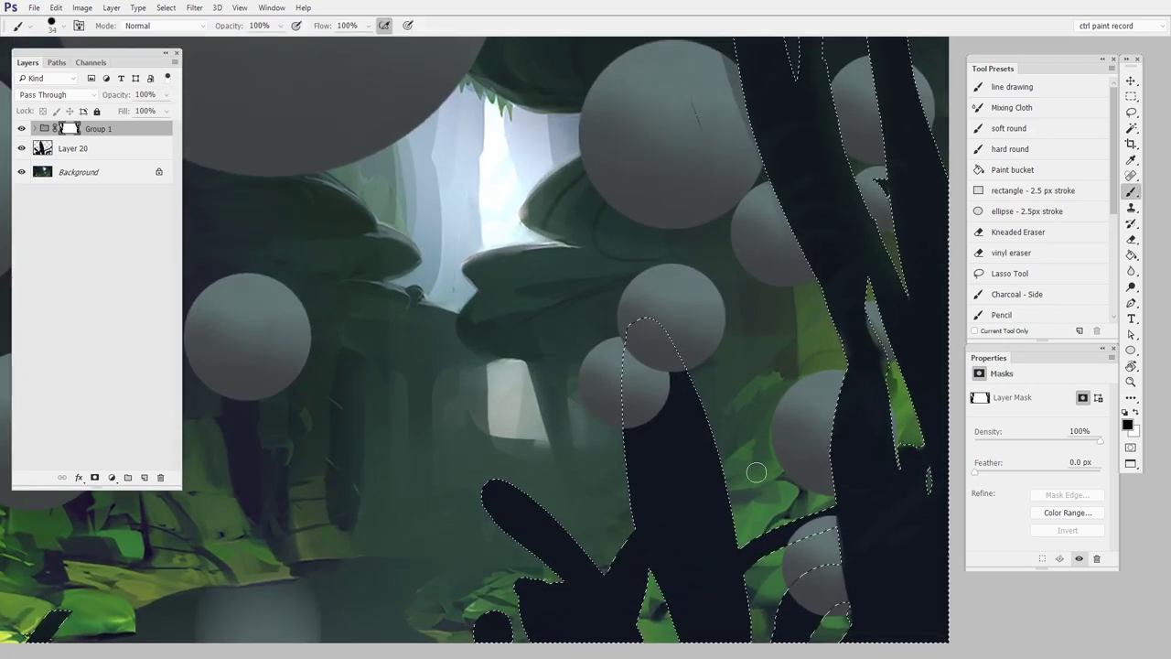
left_click_drag(750, 471, 871, 454)
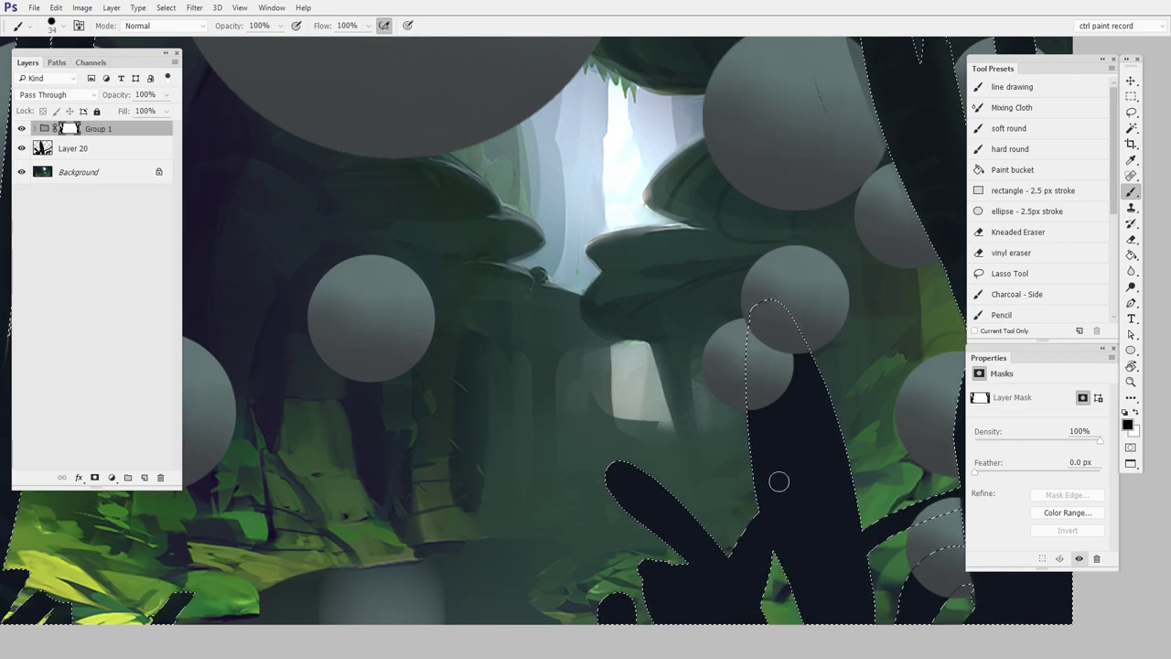
left_click_drag(684, 447, 725, 440)
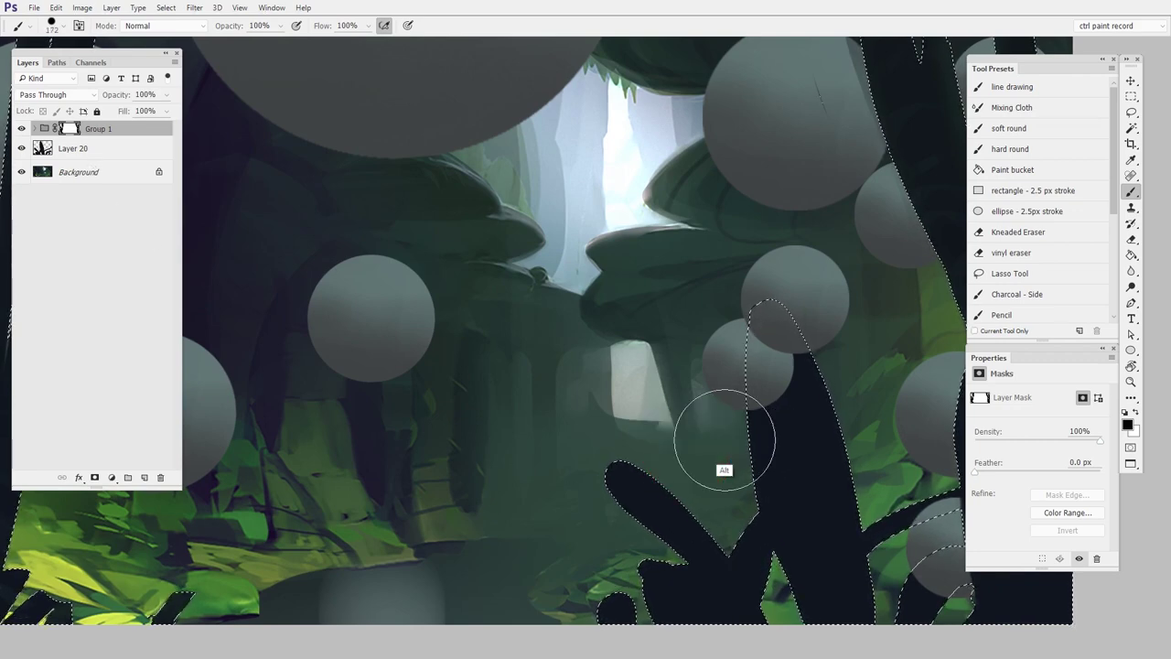
mouse_move(824, 420)
left_mouse_down()
mouse_move(788, 298)
mouse_move(750, 330)
left_mouse_up()
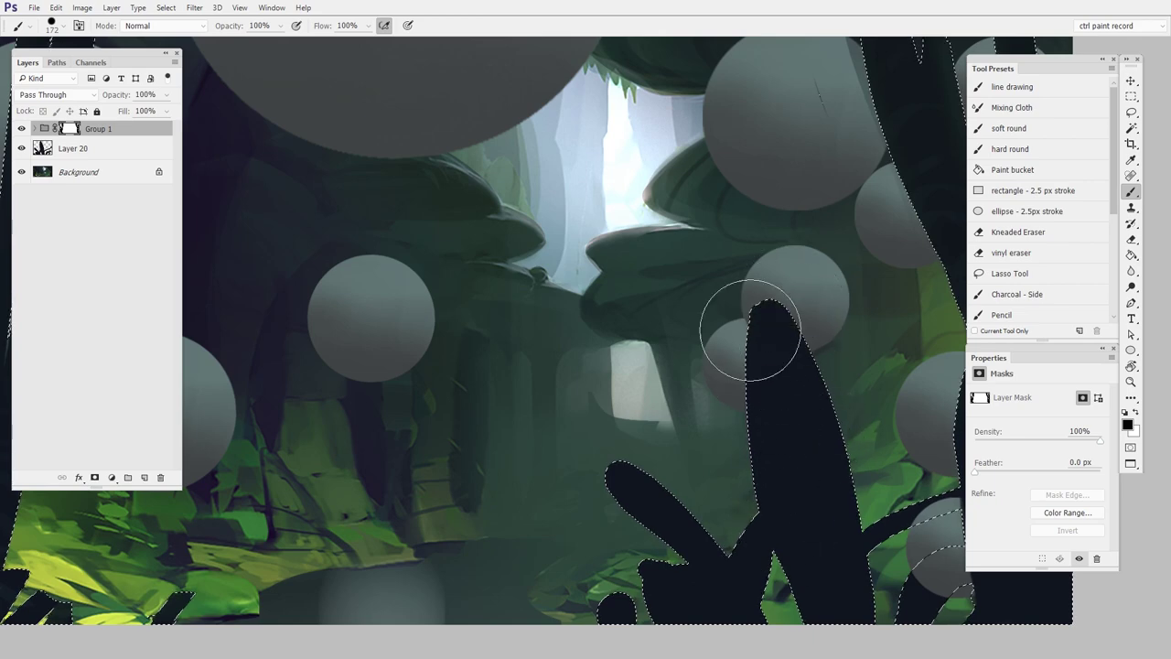
- Paint black on Group 1's mask where the lower-right sphere overlaps the curved stems, and clear the selection
left_click_drag(789, 541, 568, 498)
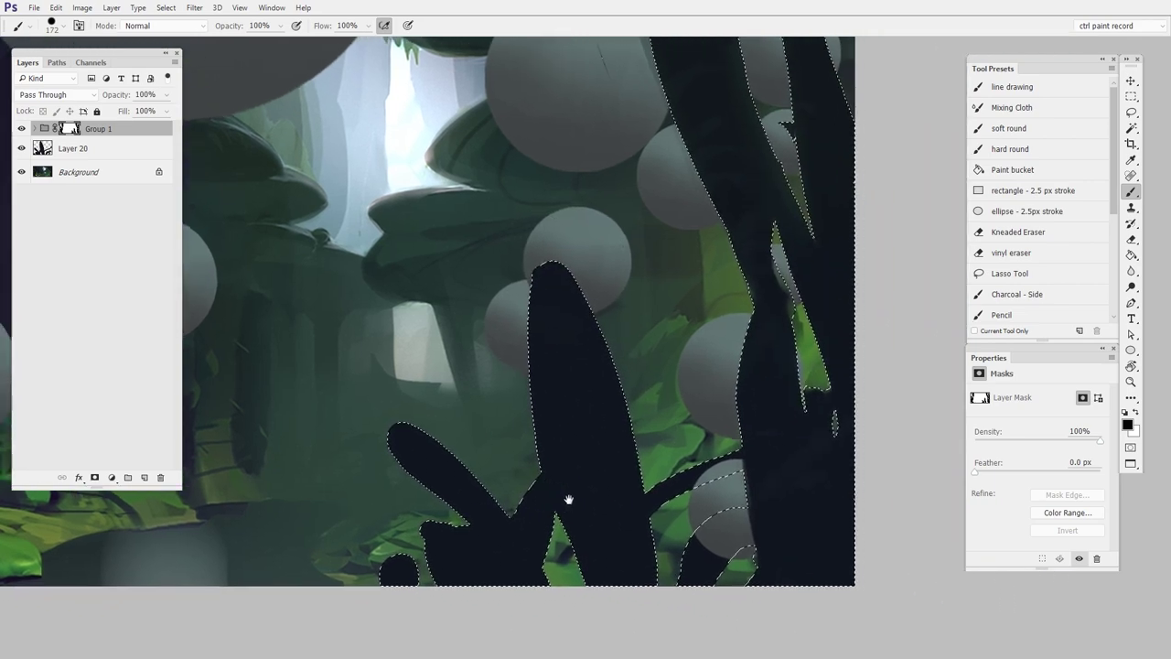
mouse_move(722, 476)
left_mouse_down()
mouse_move(786, 465)
mouse_move(740, 560)
left_mouse_up()
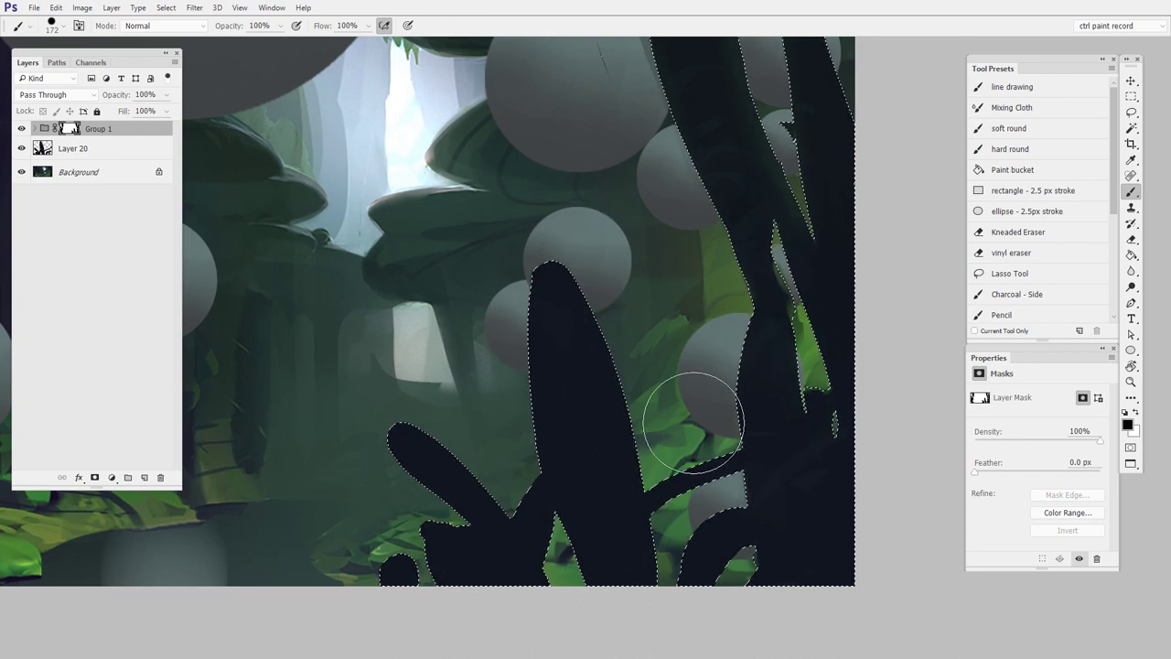
key("ctrl+d")
left_click_drag(820, 405, 890, 431)
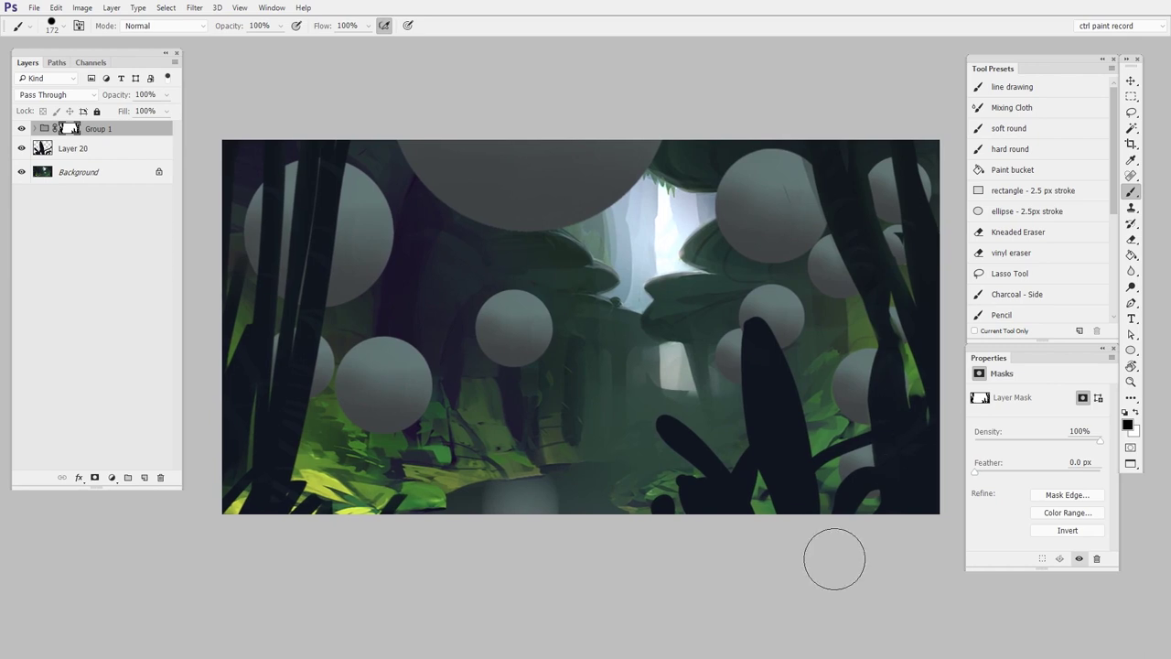
- Inspect Group 1's mask as a red overlay on the painting and turn the overlay off
key("e")
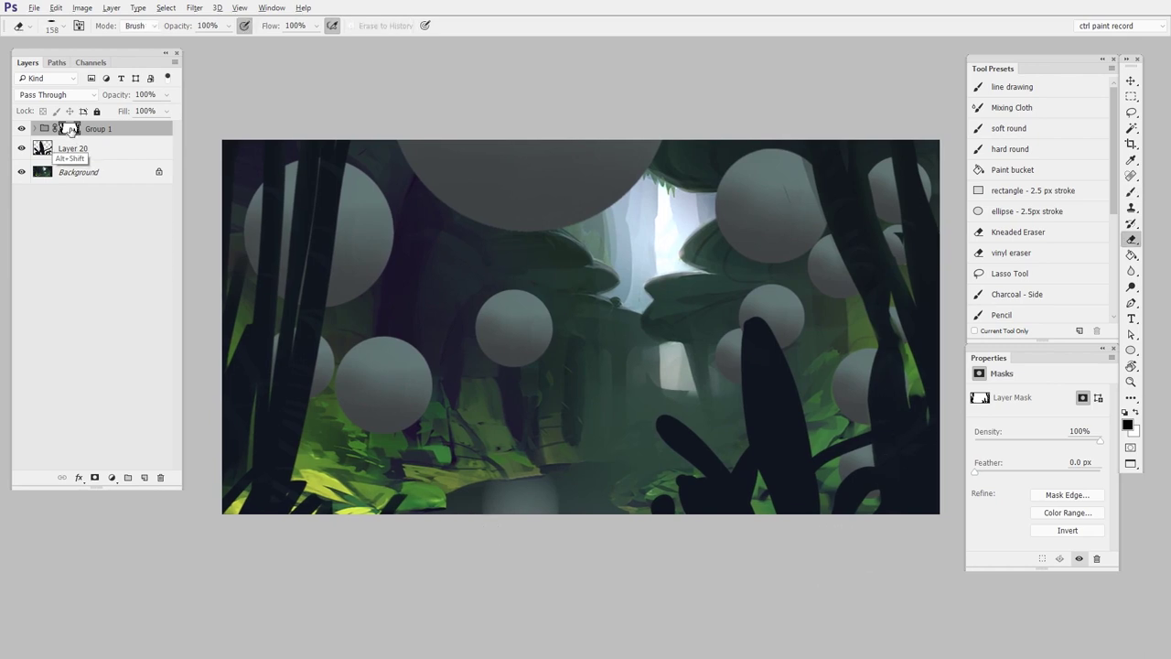
left_click(70, 129, "alt+shift")
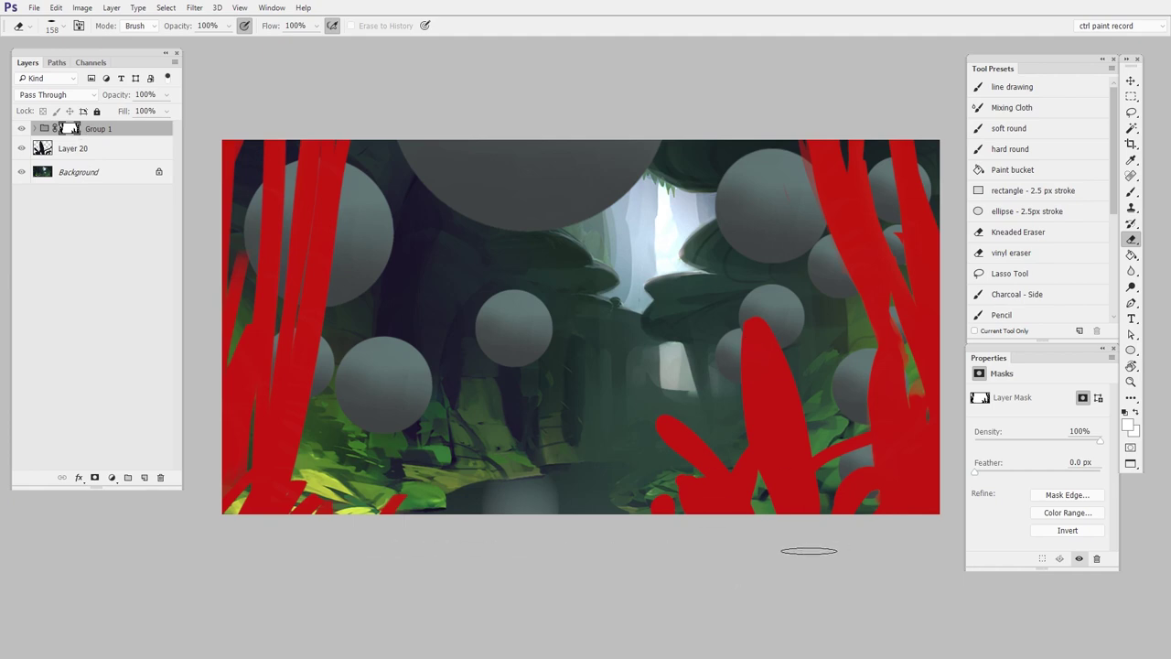
left_click(70, 129, "alt+shift")
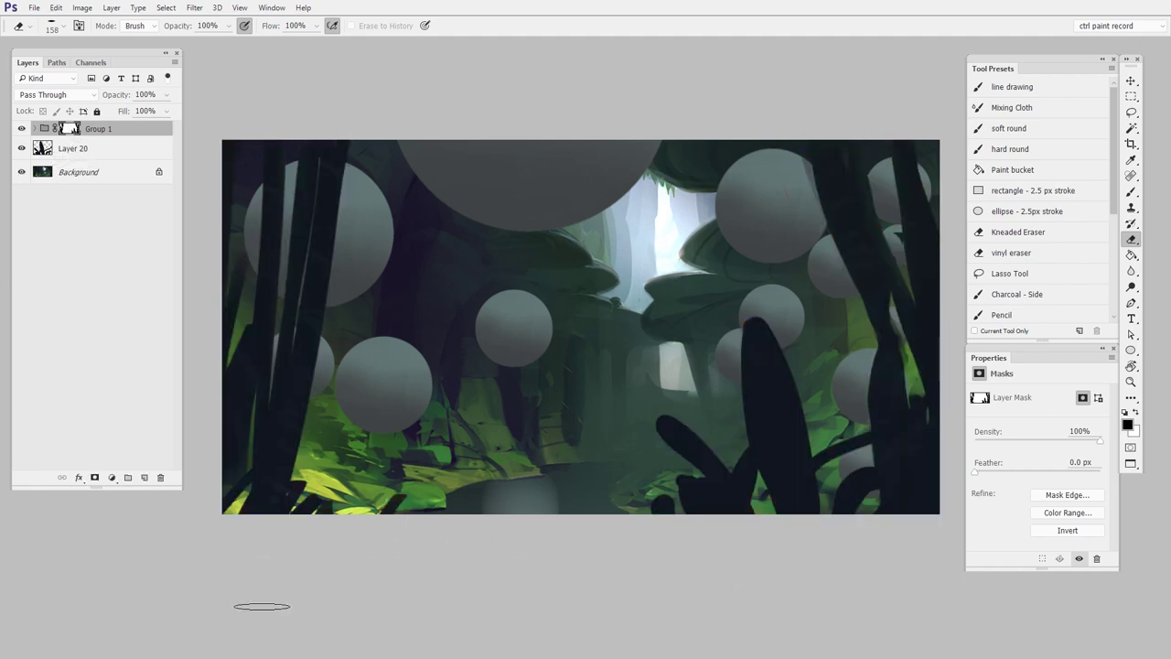
- Merge Layer 20 into the Background layer and make Group 1 visible
left_click(73, 148)
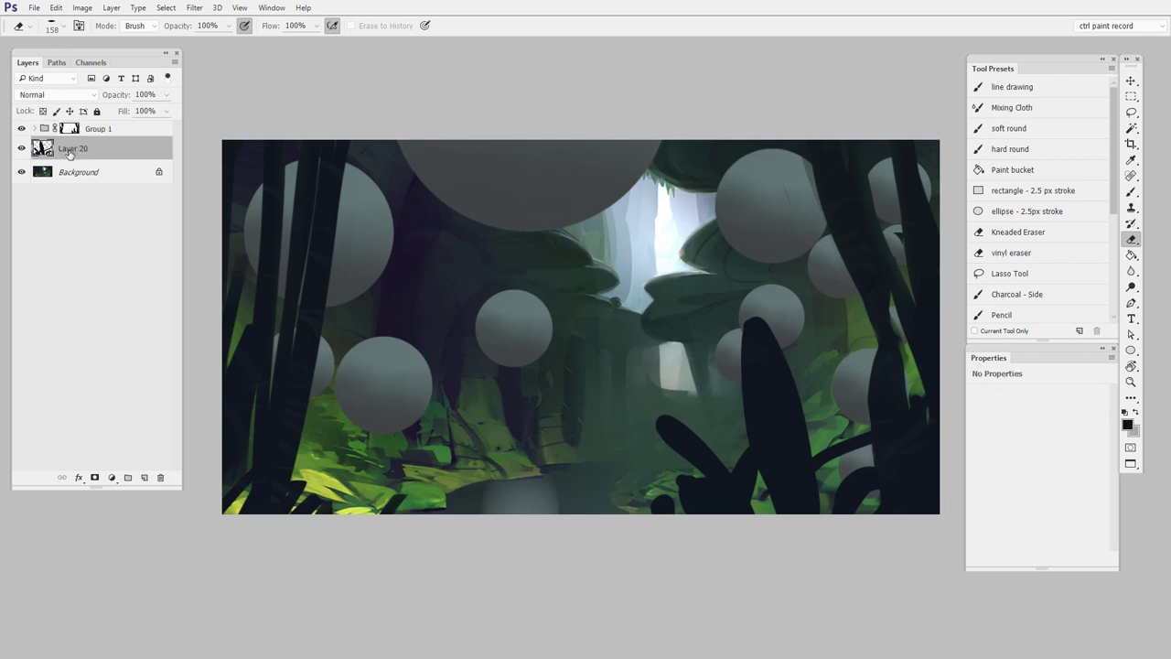
key("Delete")
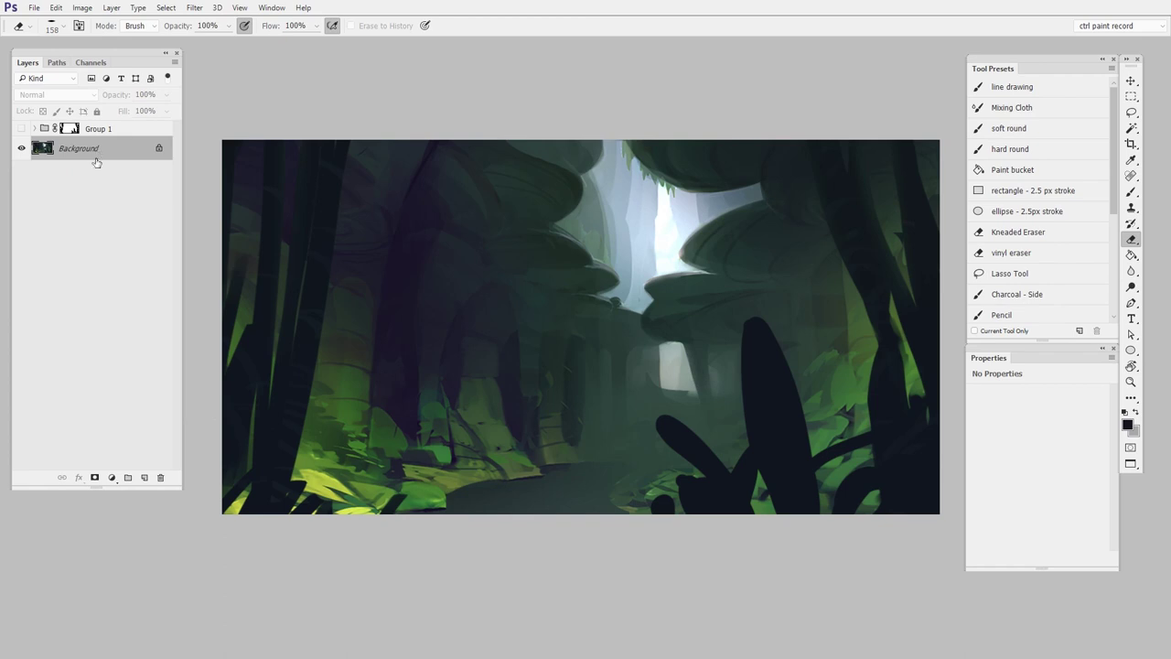
left_click(22, 129)
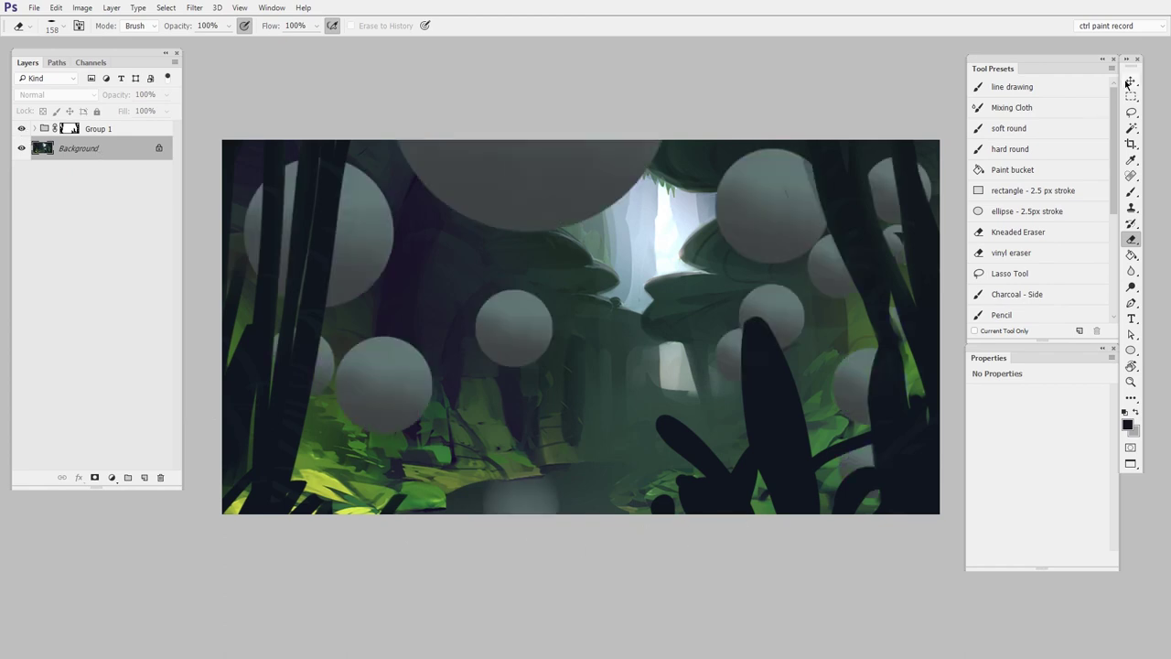
- Duplicate spheres near the tall leaf, placing one copy behind the slanted leaf and a smaller one right of the tall leaf
key("v")
left_click(776, 304, "ctrl")
left_click_drag(779, 307, 731, 411)
key("ctrl+t")
key("Return")
left_click(853, 391, "ctrl")
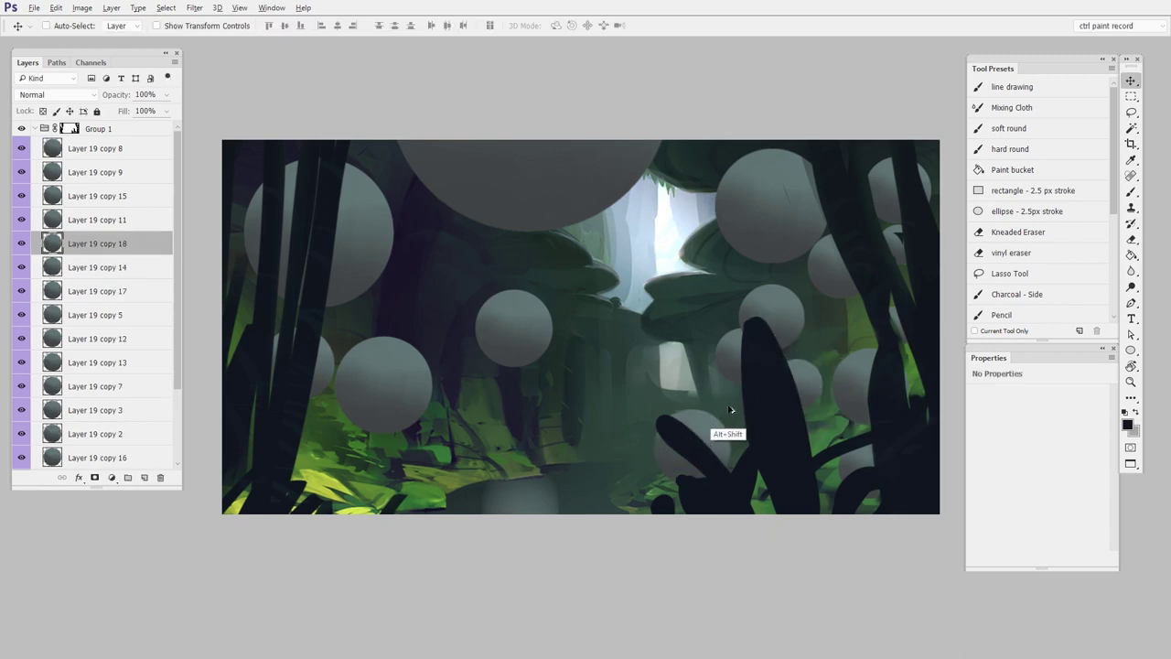
- Duplicate the sphere left of the painting's centre, shrink the copy, and place it to the lower right of the original
left_click(519, 344)
left_click_drag(518, 339, 627, 458)
key("ctrl+t")
left_click_drag(658, 408, 647, 421)
key("Return")
- Duplicate the huge sphere at the painting's top edge, shrink the copy, and place it over the bright clearing left of the tall leaf
left_click(585, 170)
left_click_drag(586, 170, 552, 448)
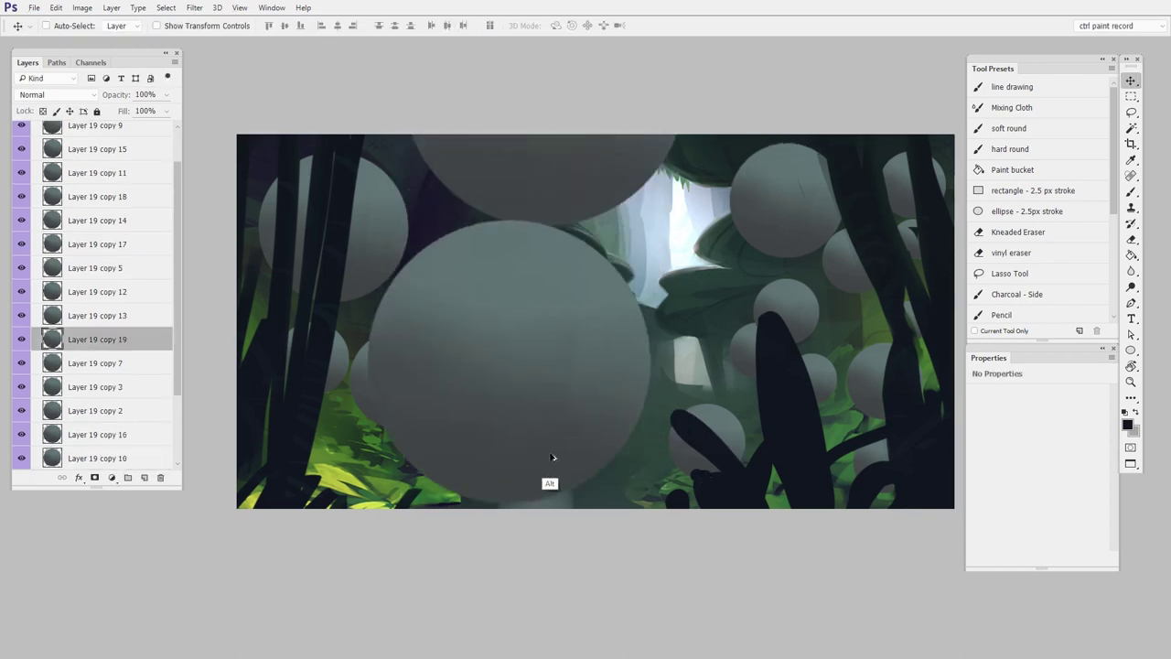
key("ctrl+t")
left_click_drag(637, 227, 526, 340)
key("Return")
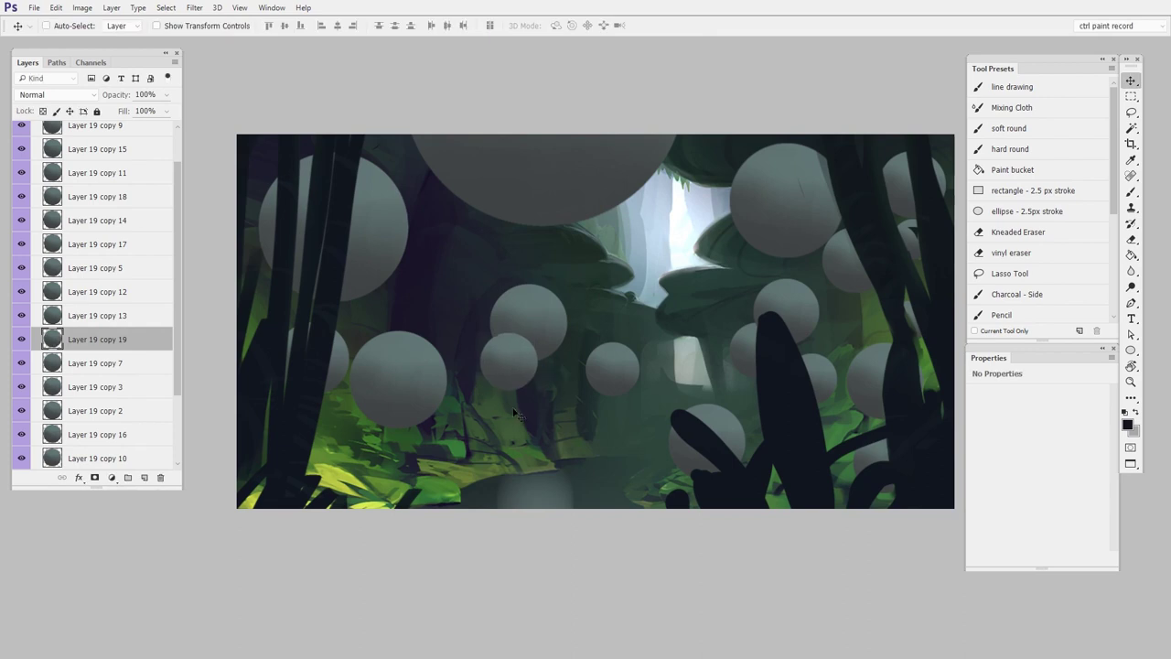
left_click_drag(522, 405, 727, 270)
- Duplicate the sphere at the bright clearing, shrink the copy to a tiny ball, and place it just below and left of the original
left_click_drag(736, 201, 688, 371)
key("ctrl+t")
key("Return")
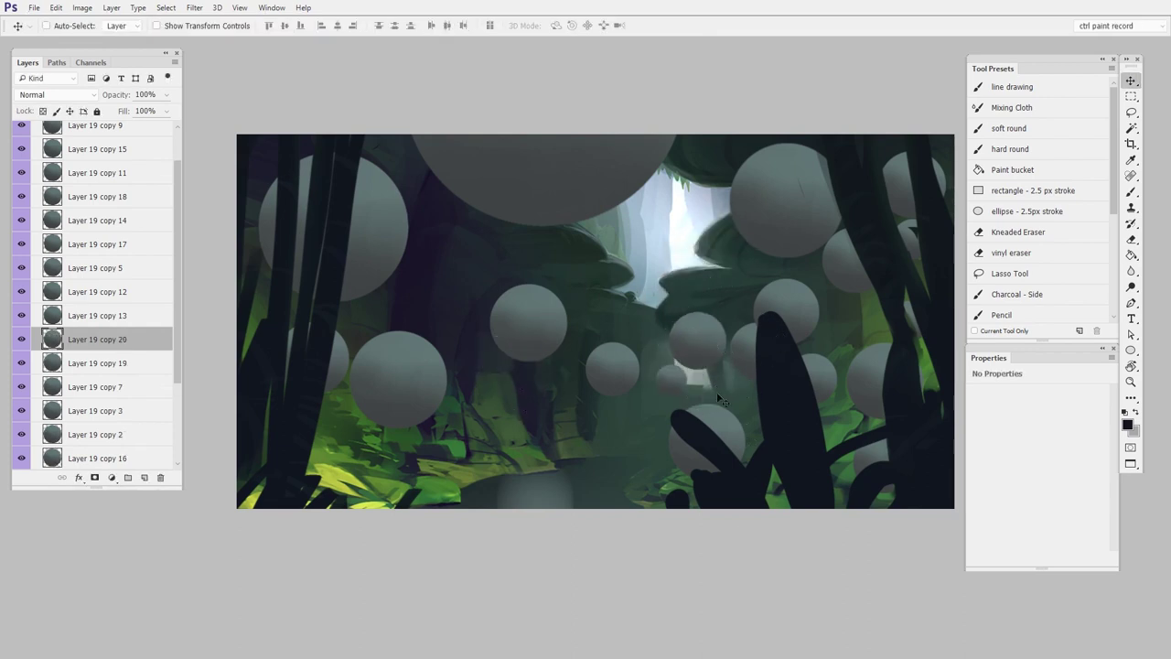
- Move the large upper-right sphere up and right so that it sits partly behind the tree trunk
left_click_drag(771, 491, 736, 499)
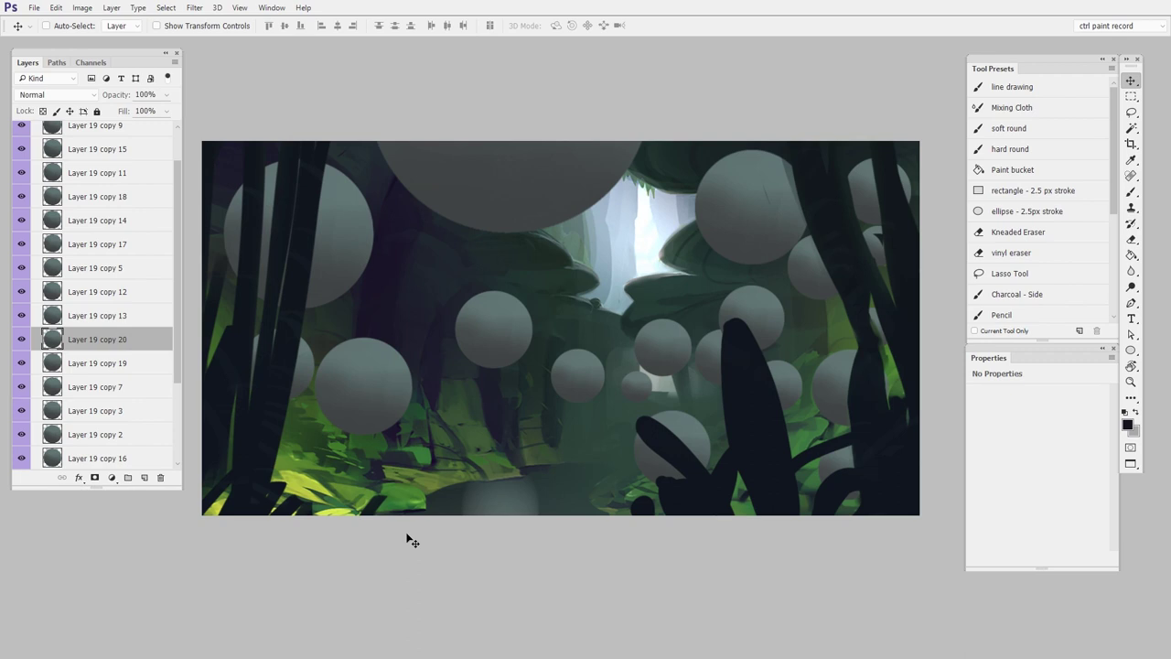
left_click_drag(761, 230, 805, 190)
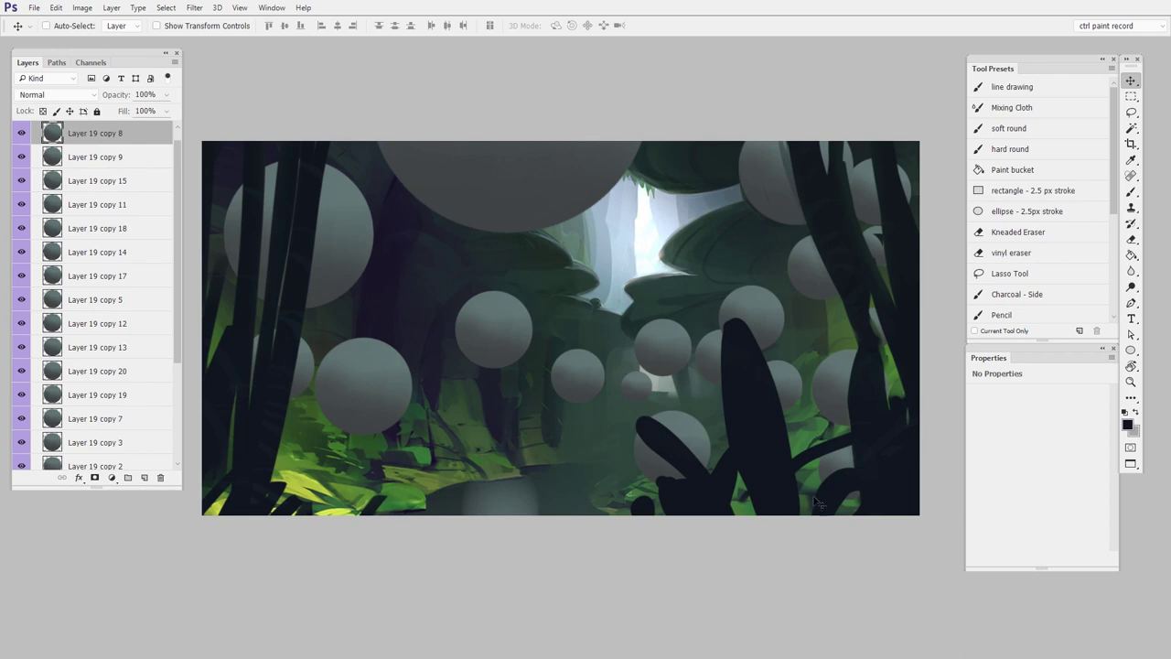